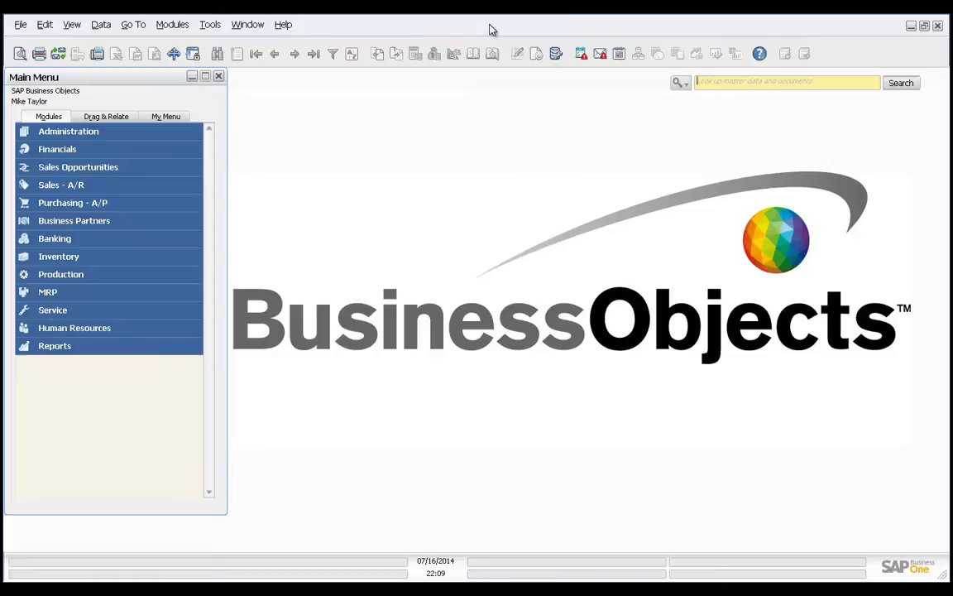
Bring up the Crystal Cheque Layout folder and select its files, ending on SAP Cheque Layout v6.0
key(alt+Tab)
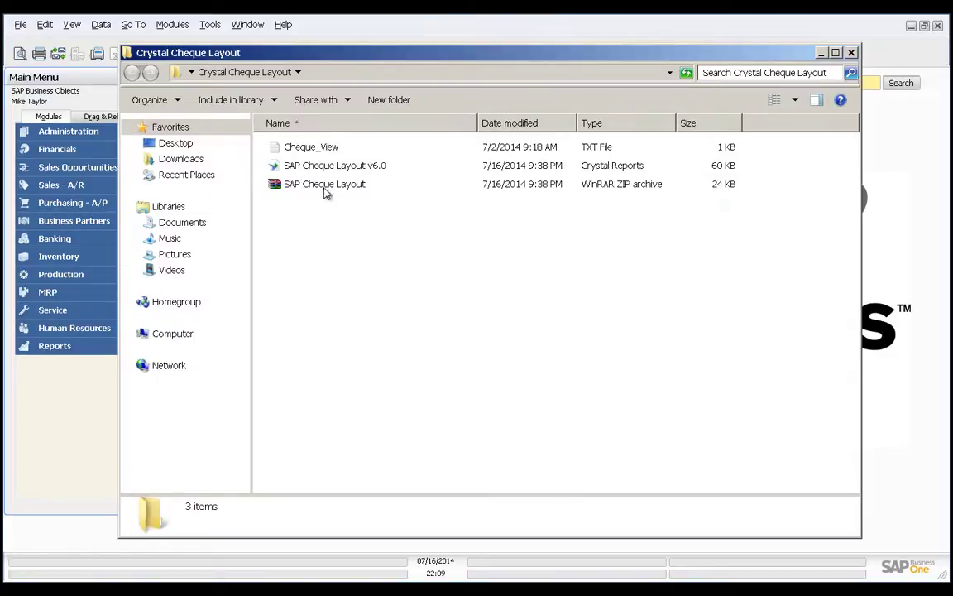
click(314, 188)
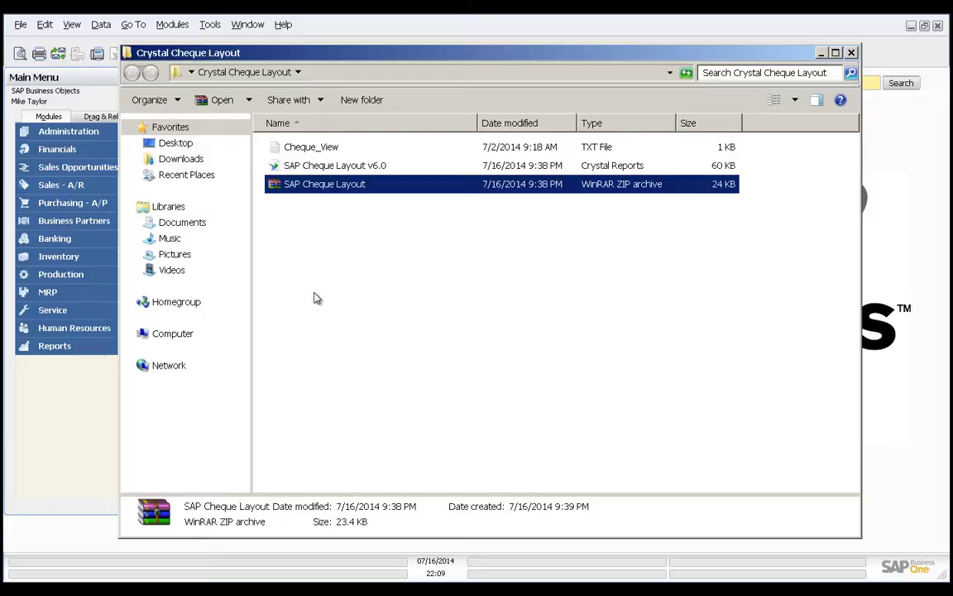
click(313, 212)
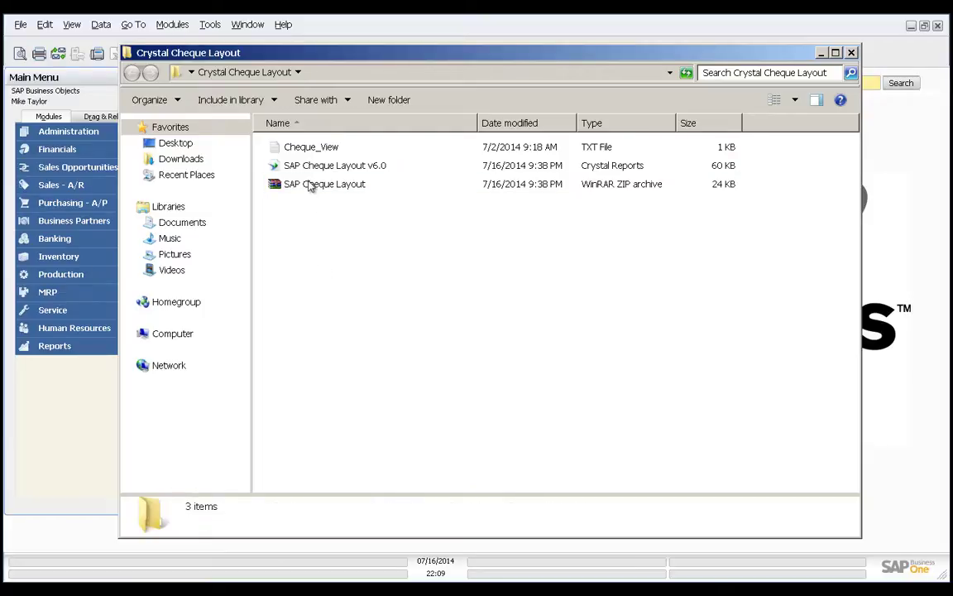
click(305, 163)
click(278, 144)
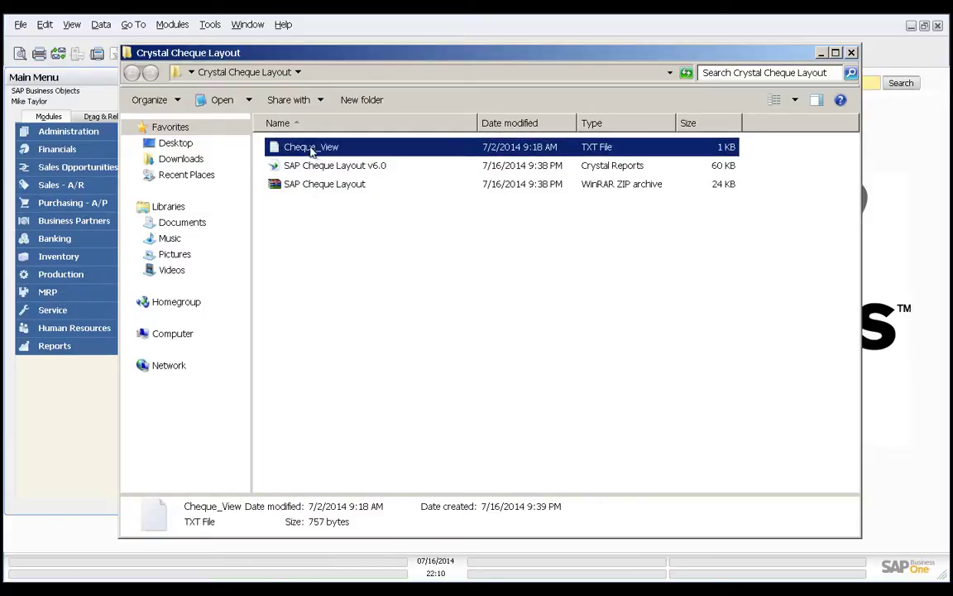
click(294, 167)
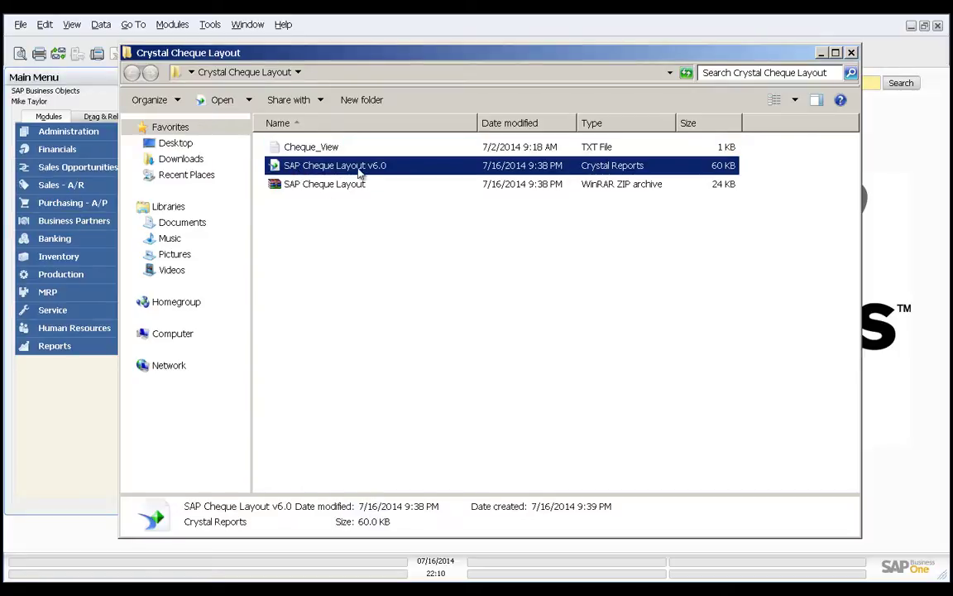
Open Cheque_View.txt in Notepad2 and select its whole SQL query over dbo.VPM2
double_click(313, 149)
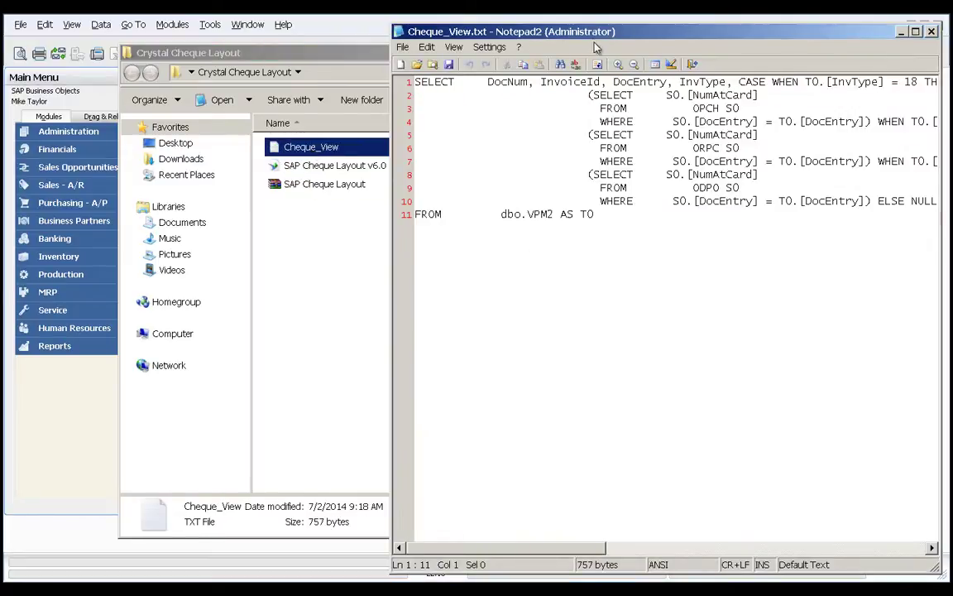
drag(561, 38, 380, 41)
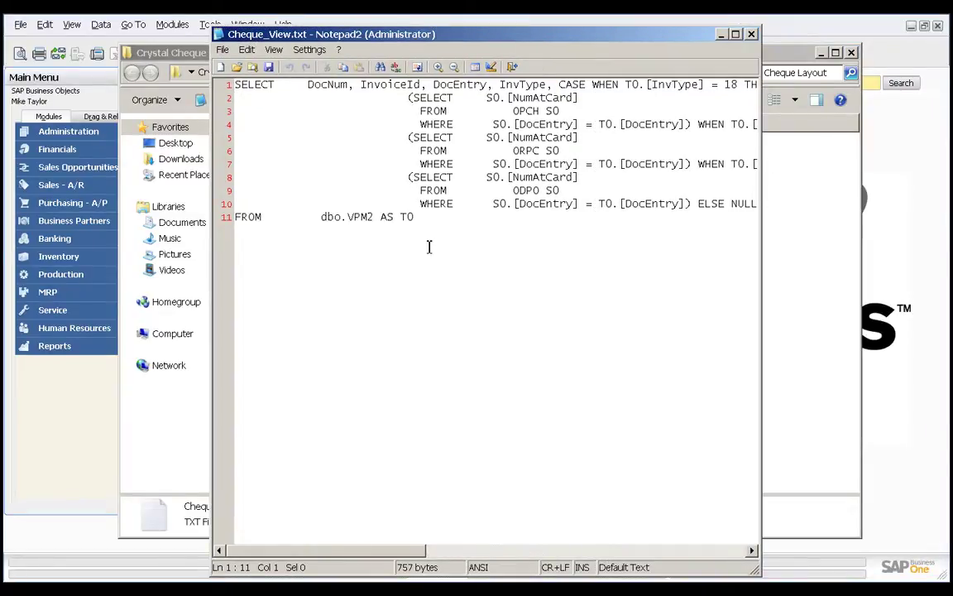
key(ctrl+a)
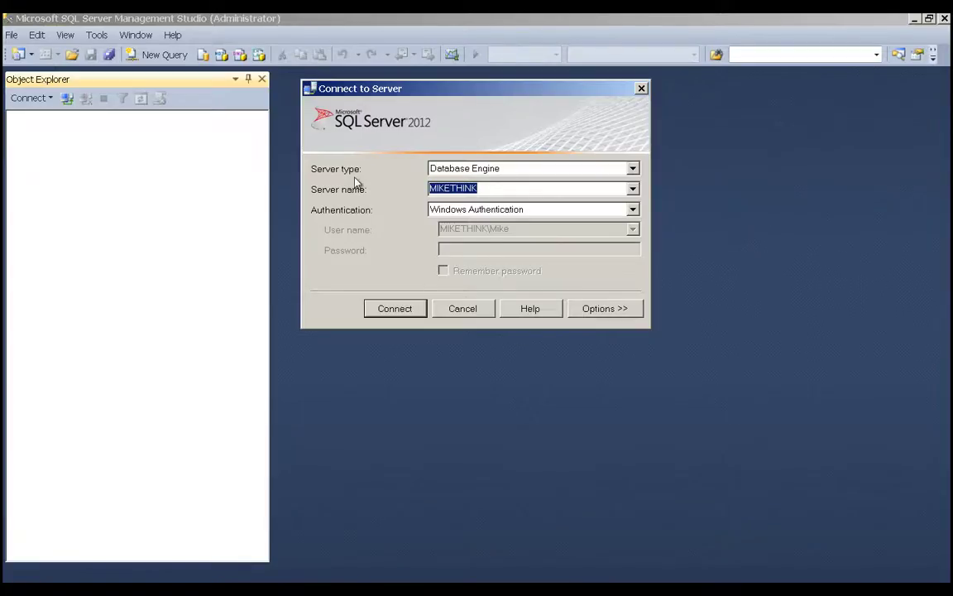
Connect to the server and expand Databases > SAPBusinessObjects > Views in Object Explorer
click(396, 309)
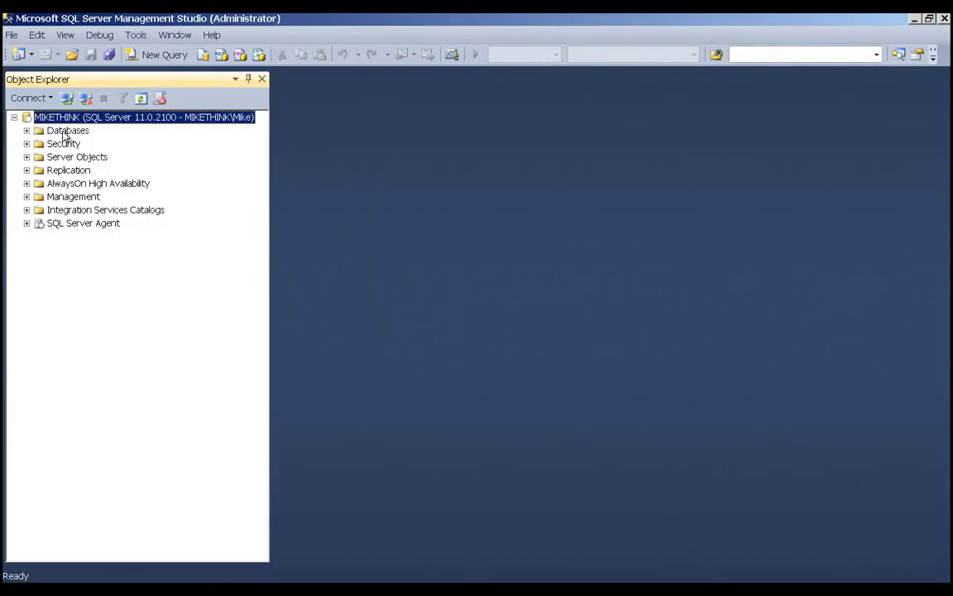
double_click(65, 132)
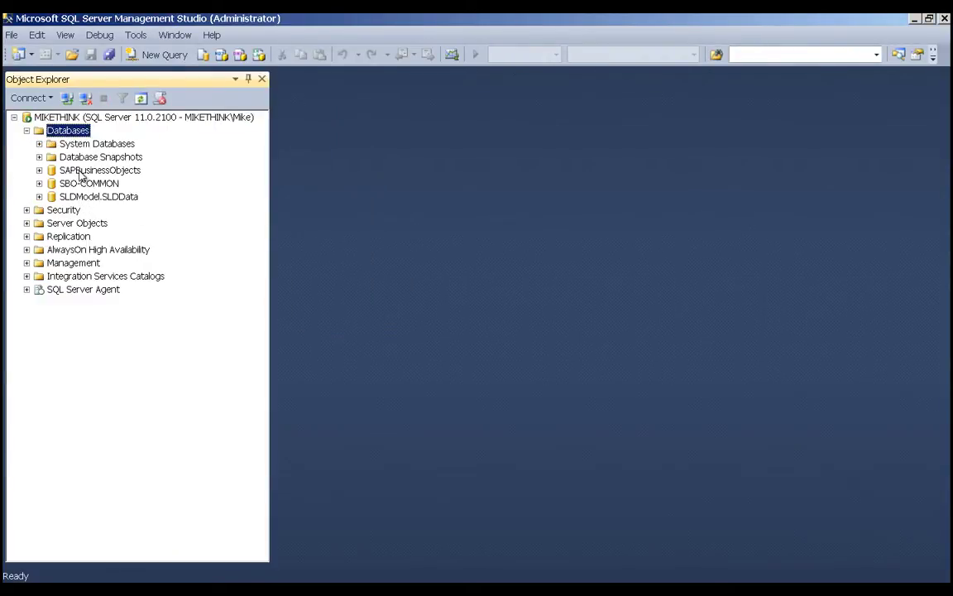
click(39, 170)
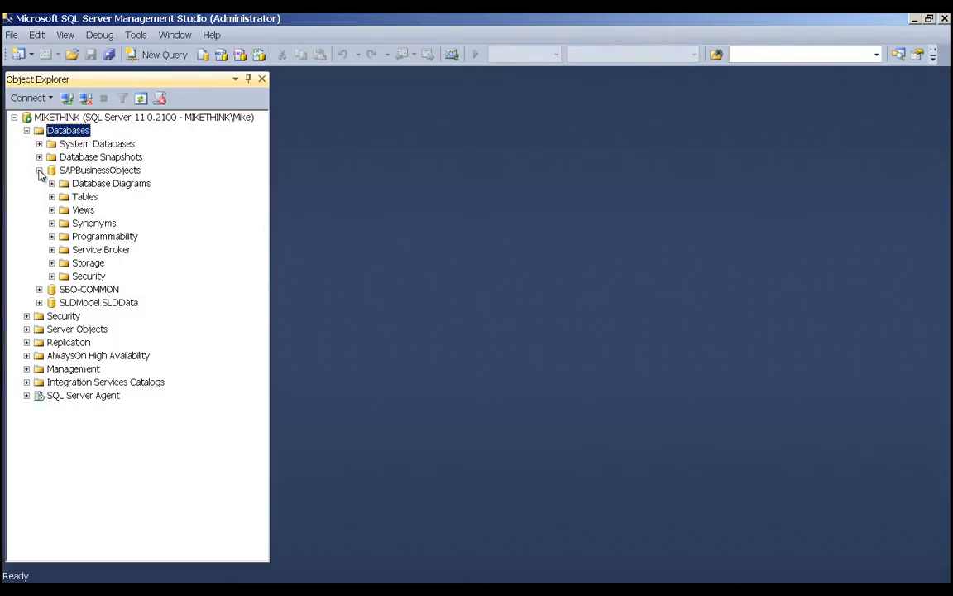
click(51, 210)
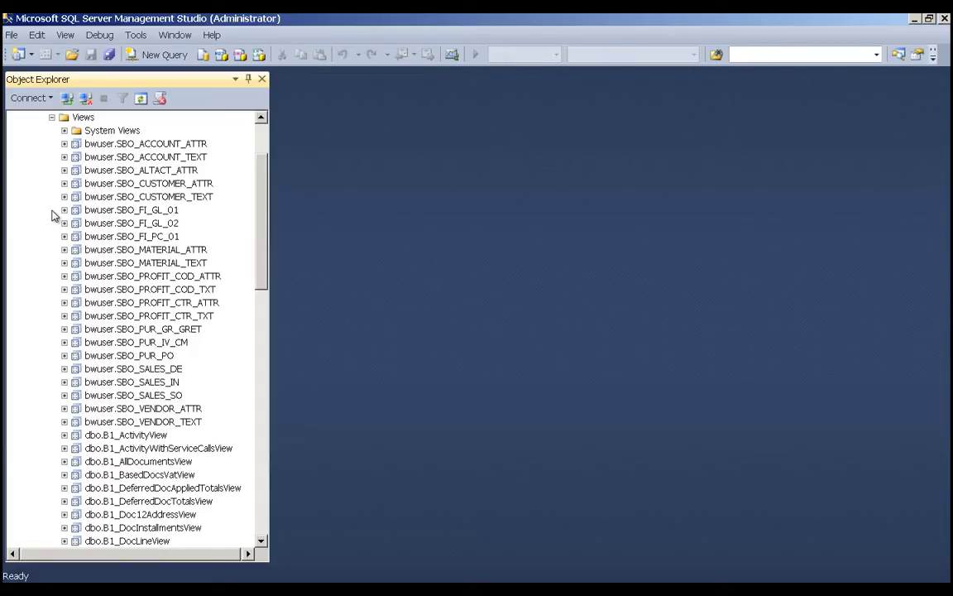
Start a new view under Views with no tables and paste the cheque query into its SQL pane
click(88, 122)
right_click(88, 121)
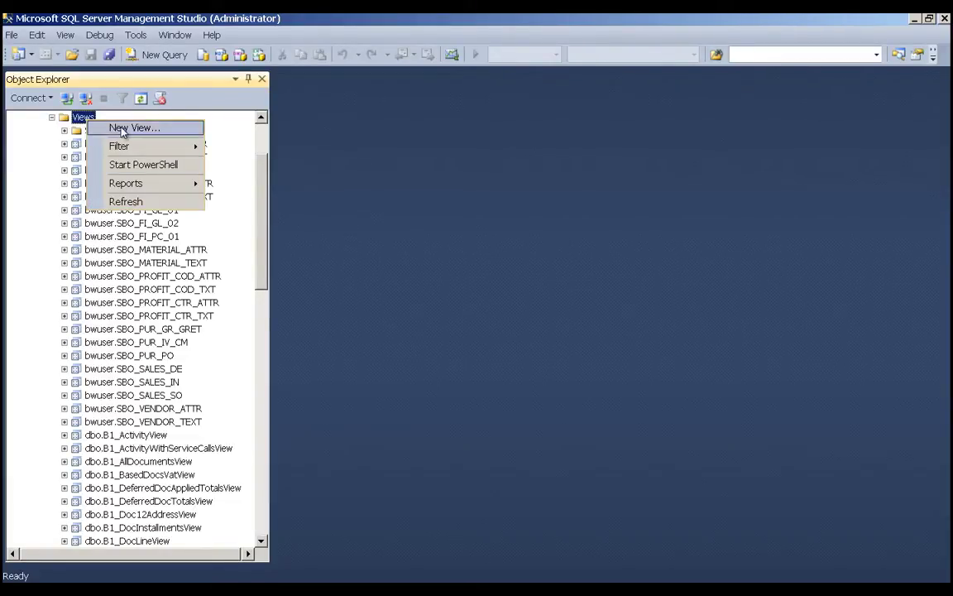
click(123, 129)
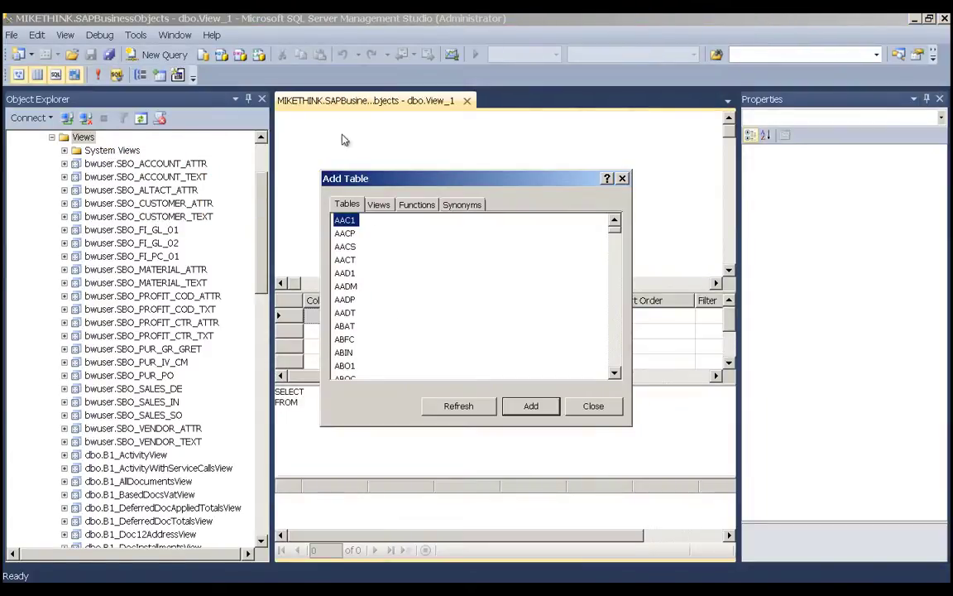
click(606, 407)
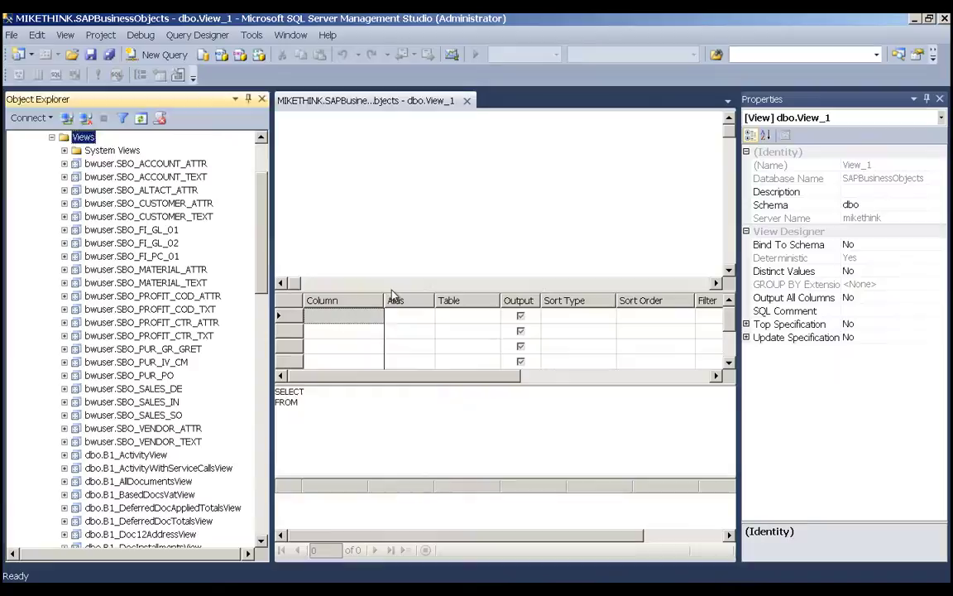
drag(385, 294, 382, 149)
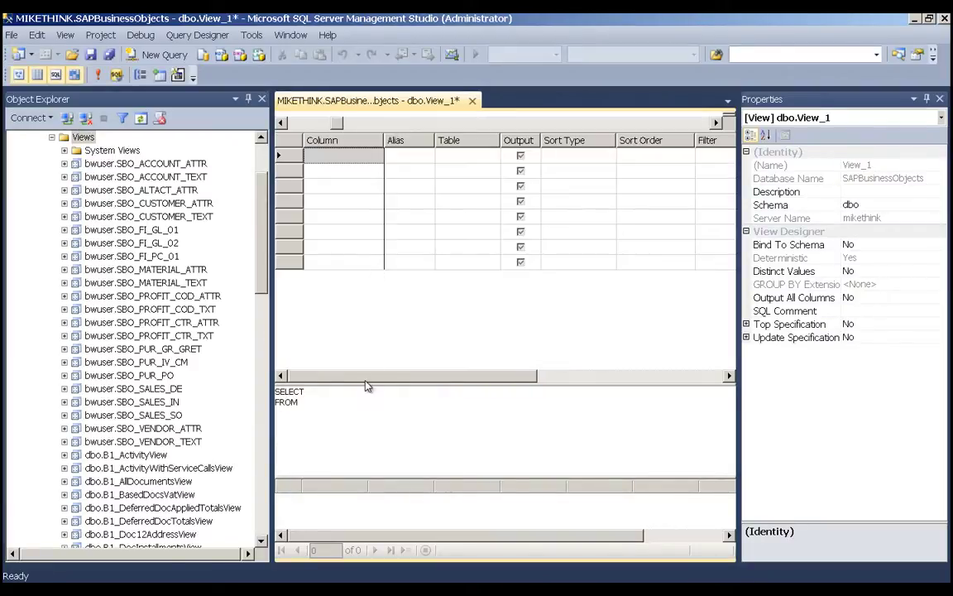
drag(368, 384, 367, 215)
key(ctrl+a)
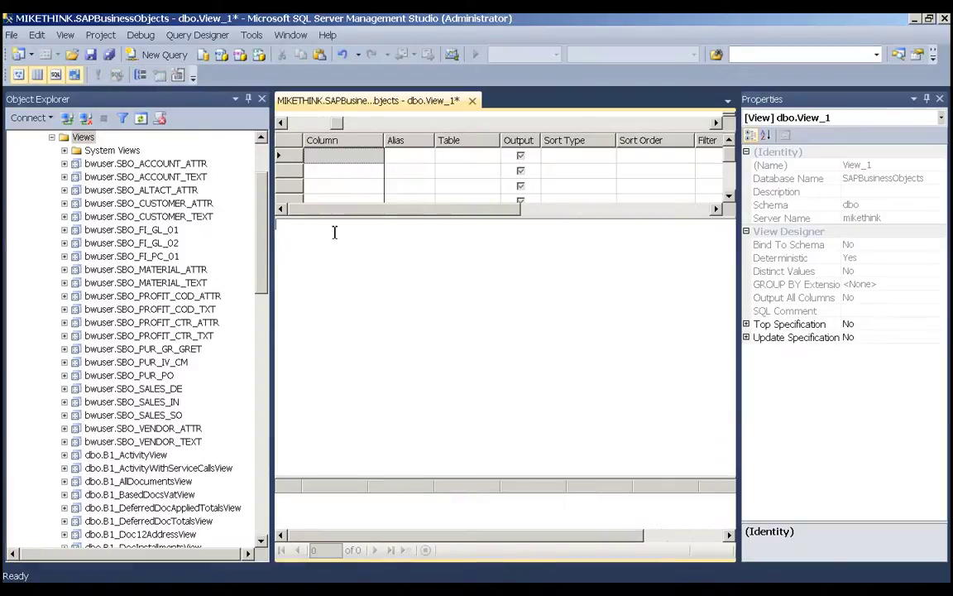
key(ctrl+v)
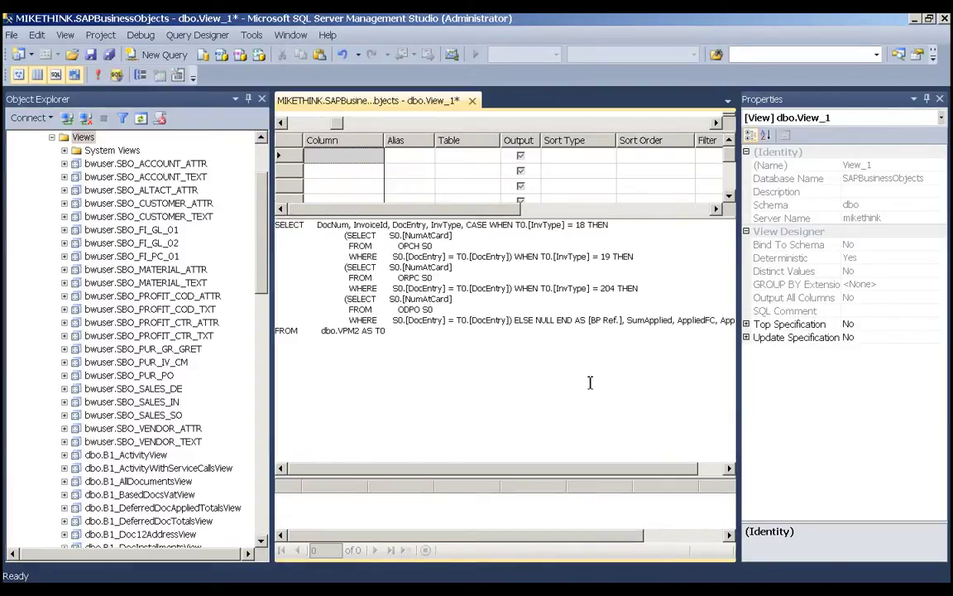
Save the new view under the name Cheque_View
click(90, 55)
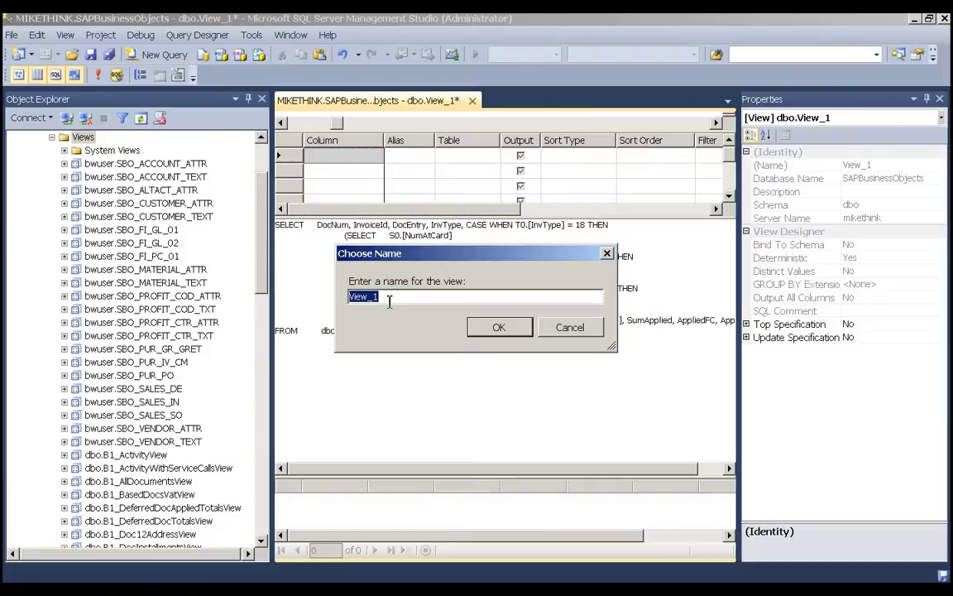
text(Cheque_View)
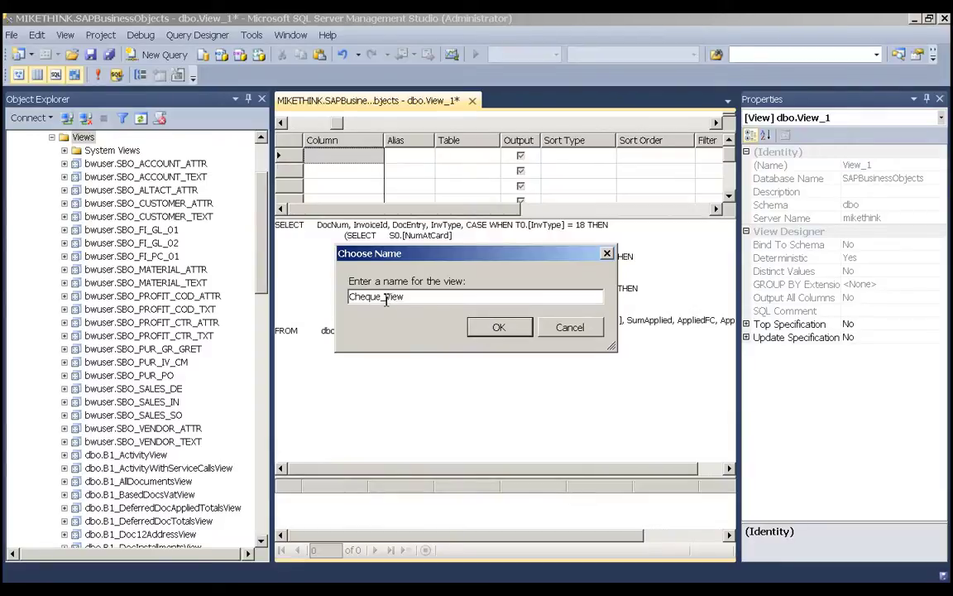
drag(381, 297, 321, 297)
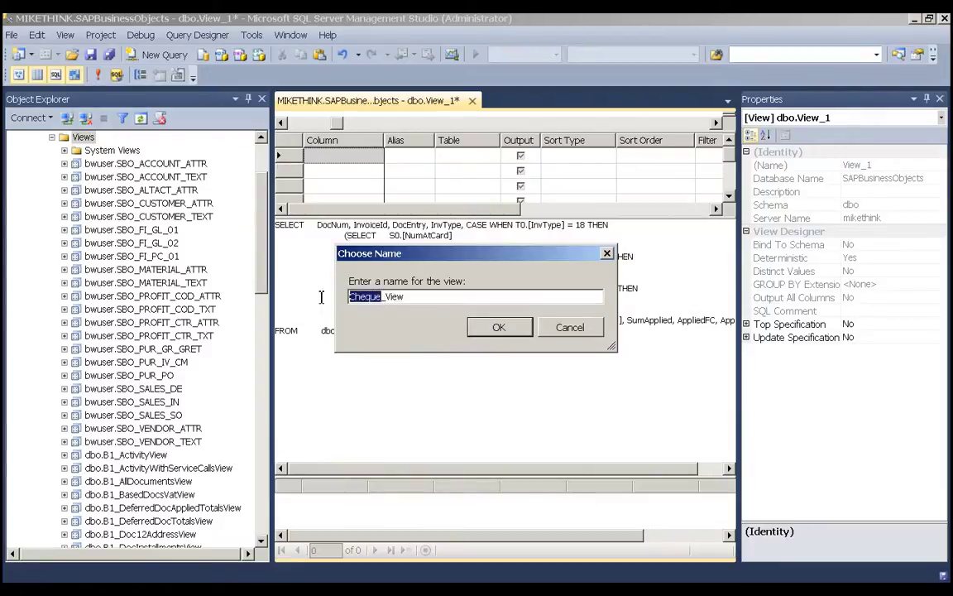
click(499, 327)
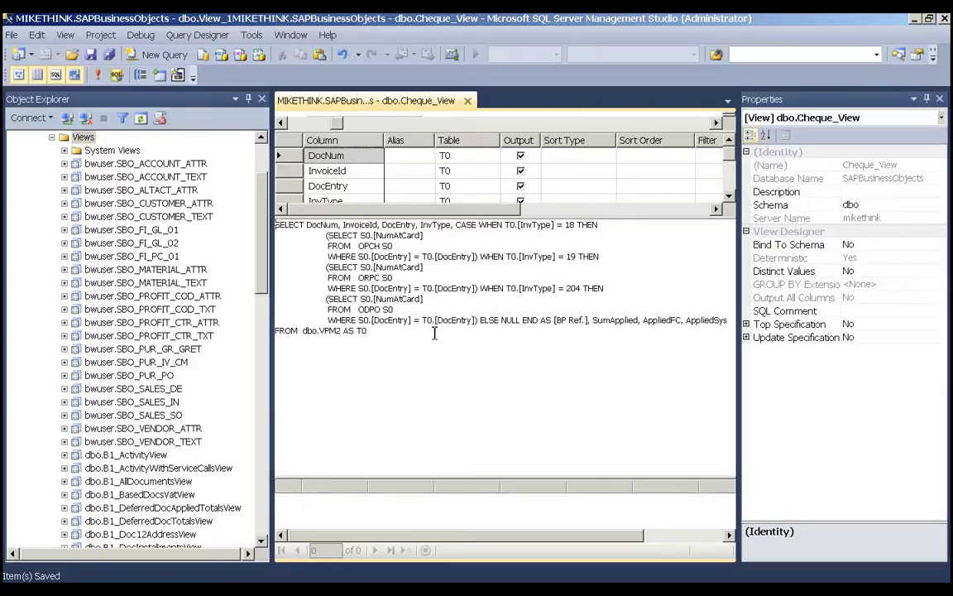
key(ctrl+a)
Clear the SQL selection in Cheque_View and switch back to SAP Business One
click(396, 309)
click(339, 1)
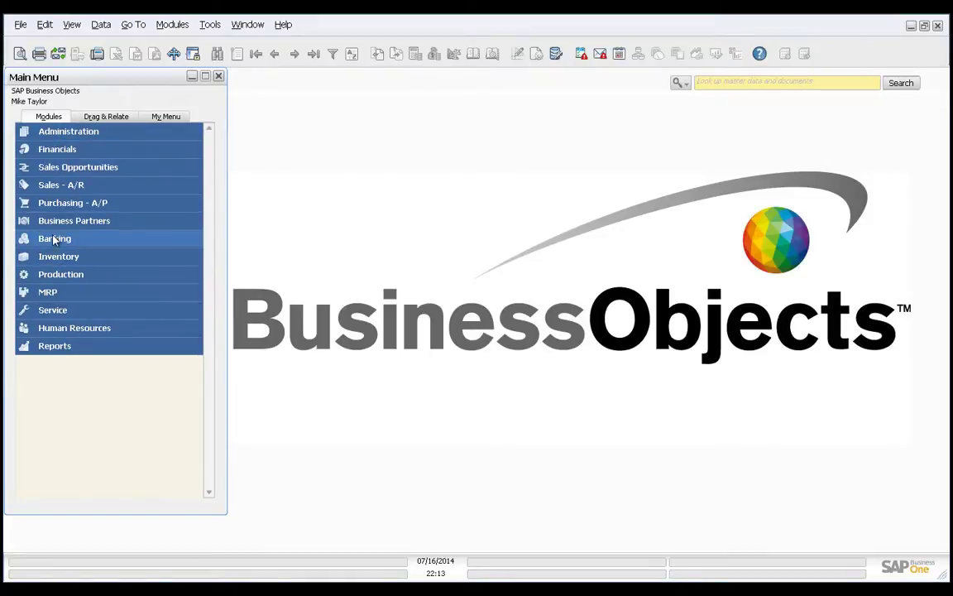
Open Administration > Setup > General > Report and Layout Manager and start a layout import
click(59, 134)
click(60, 202)
click(77, 221)
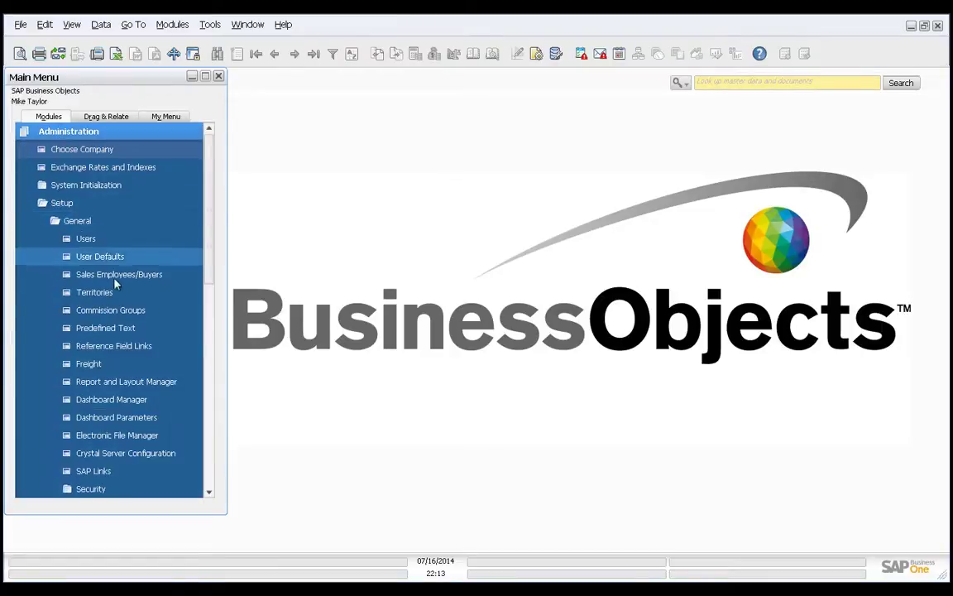
click(125, 382)
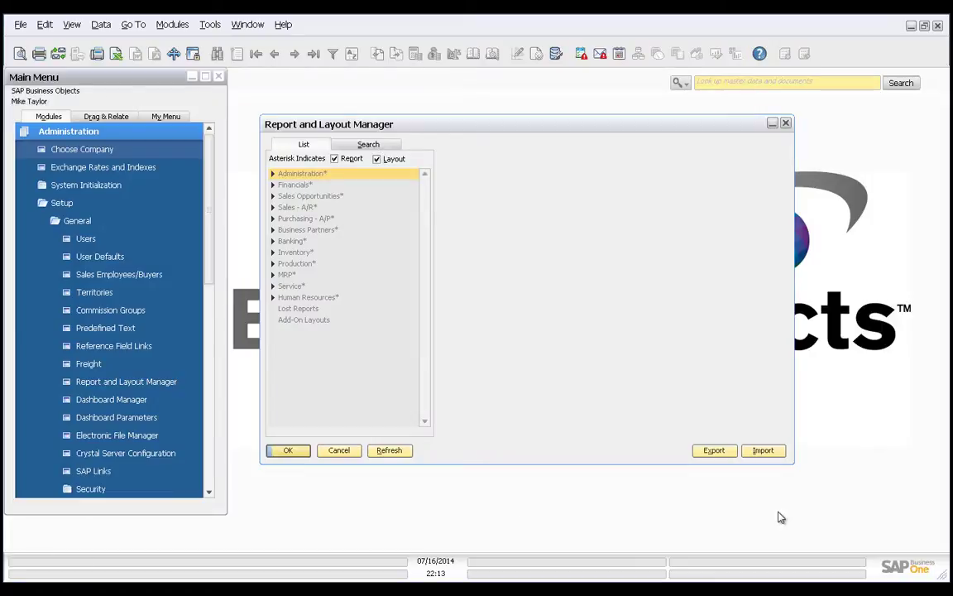
click(763, 451)
click(648, 478)
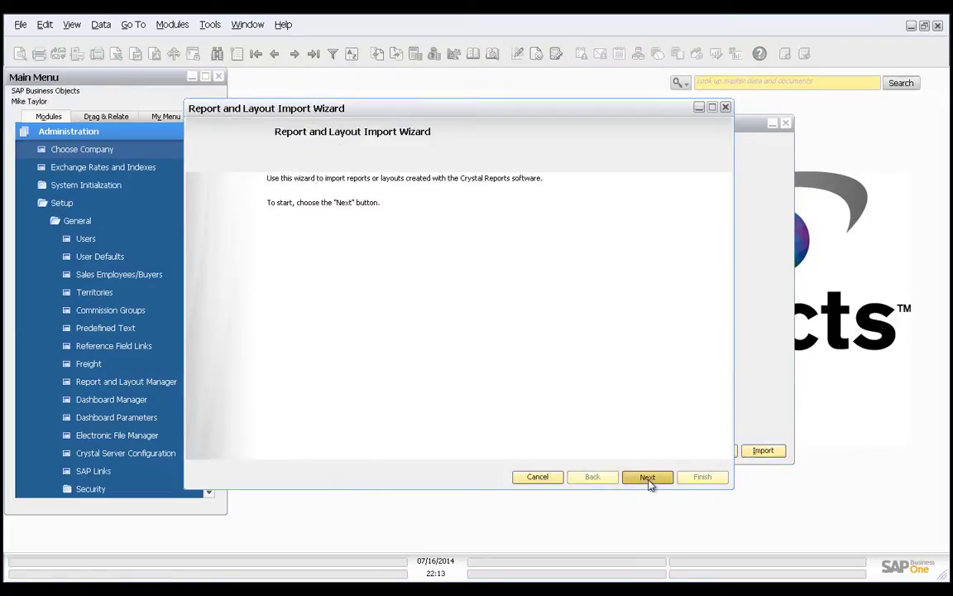
Pick SAP Cheque Layout v6.0 from the desktop's Crystal Cheque Layout folder
click(495, 216)
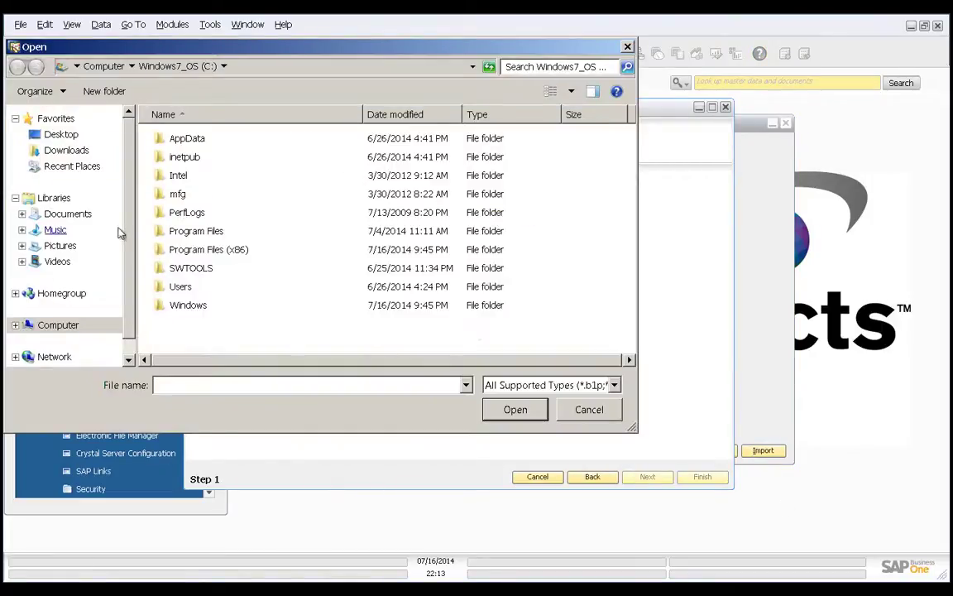
click(58, 134)
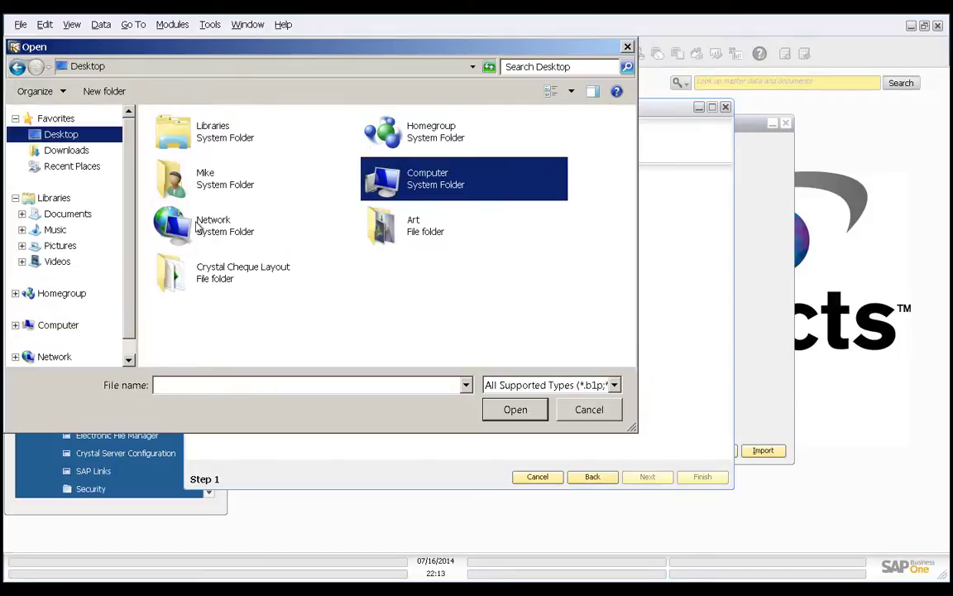
double_click(221, 277)
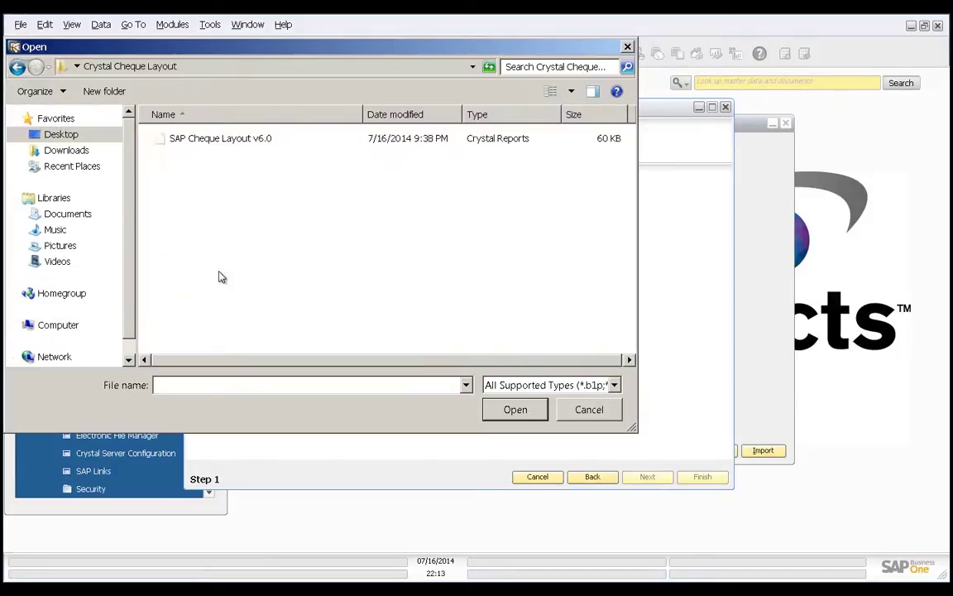
double_click(221, 141)
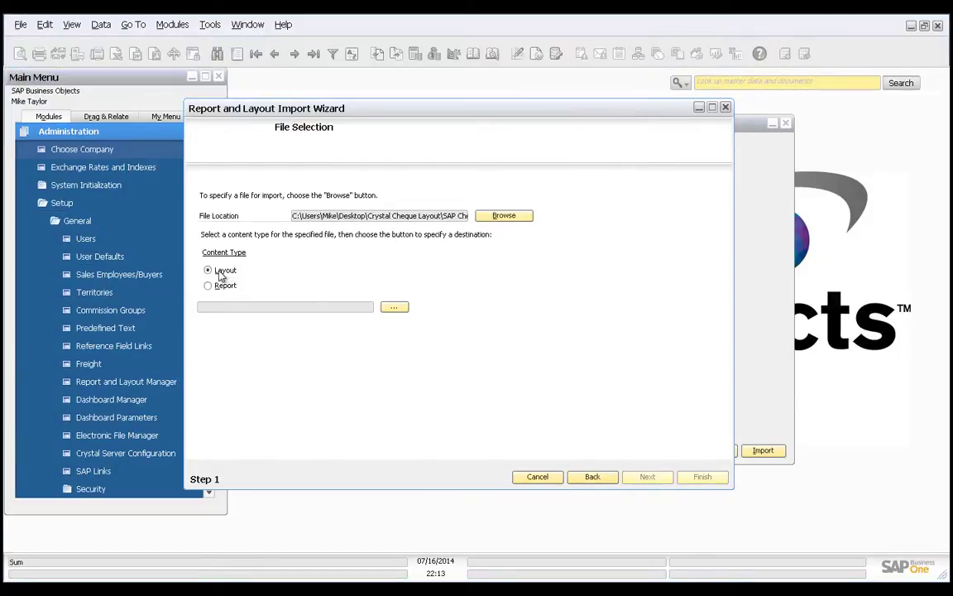
Import it as layout type CHO1 Checks for Payment, then close the wizard and manager
click(395, 308)
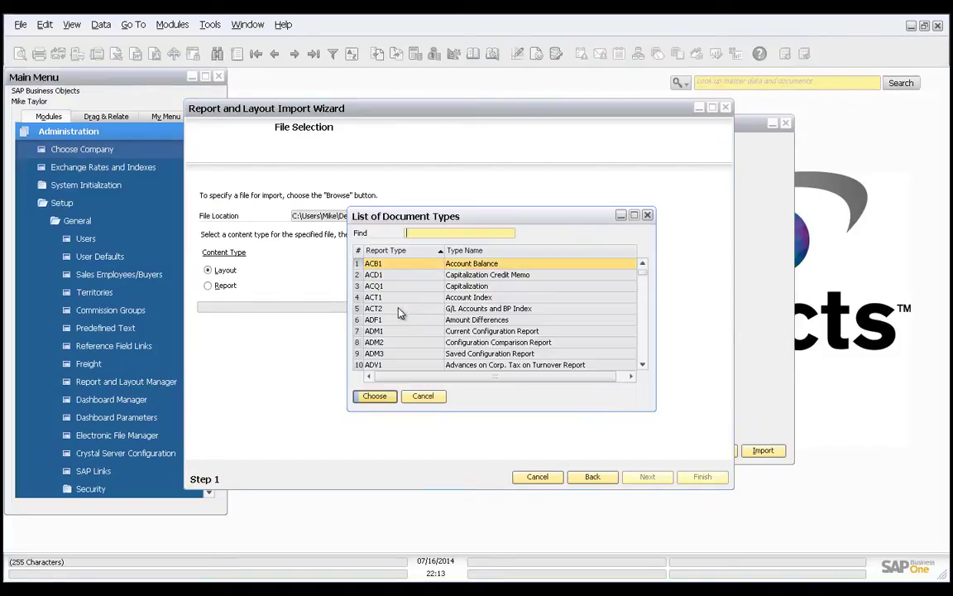
text(CHO1)
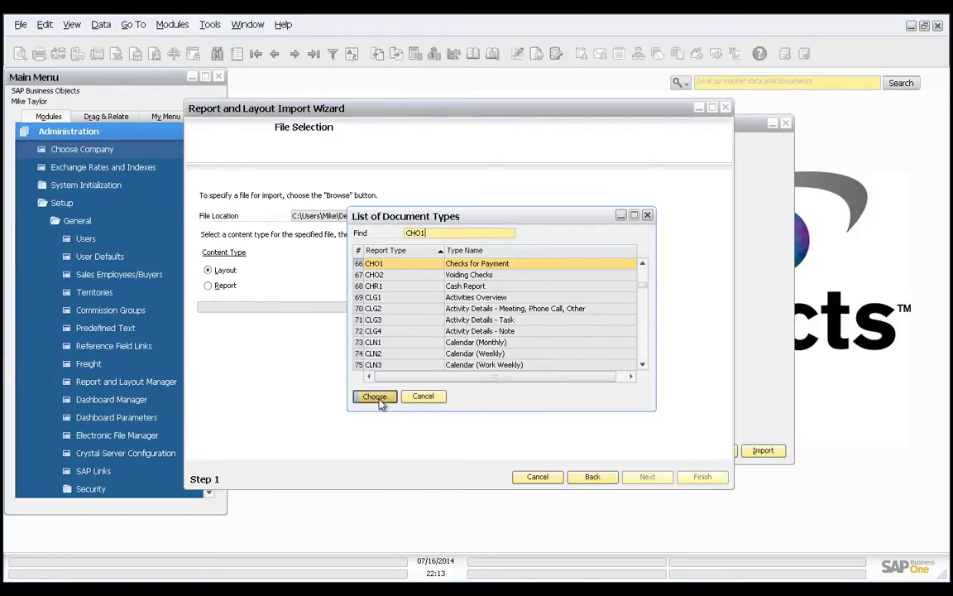
click(701, 477)
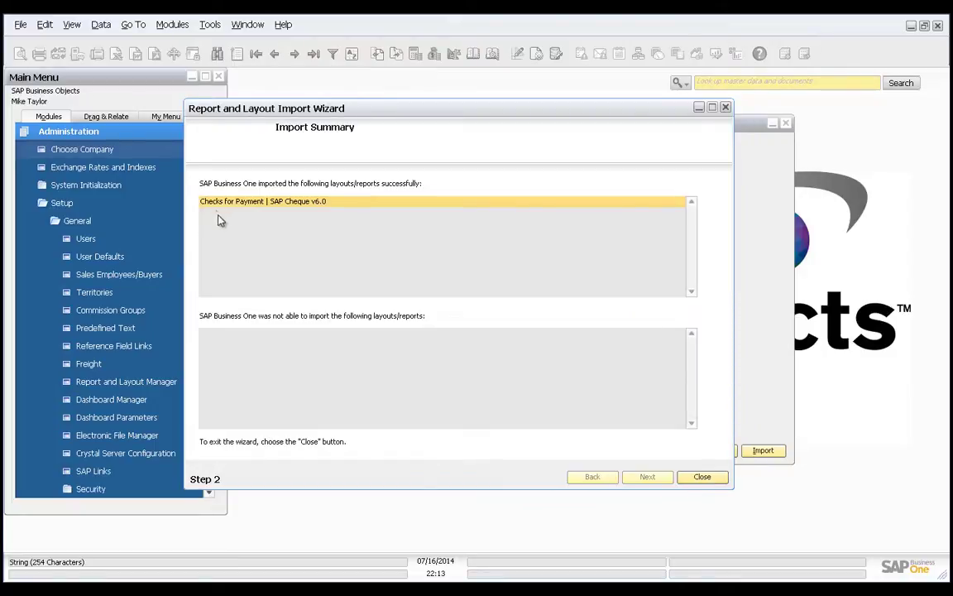
click(701, 477)
click(288, 450)
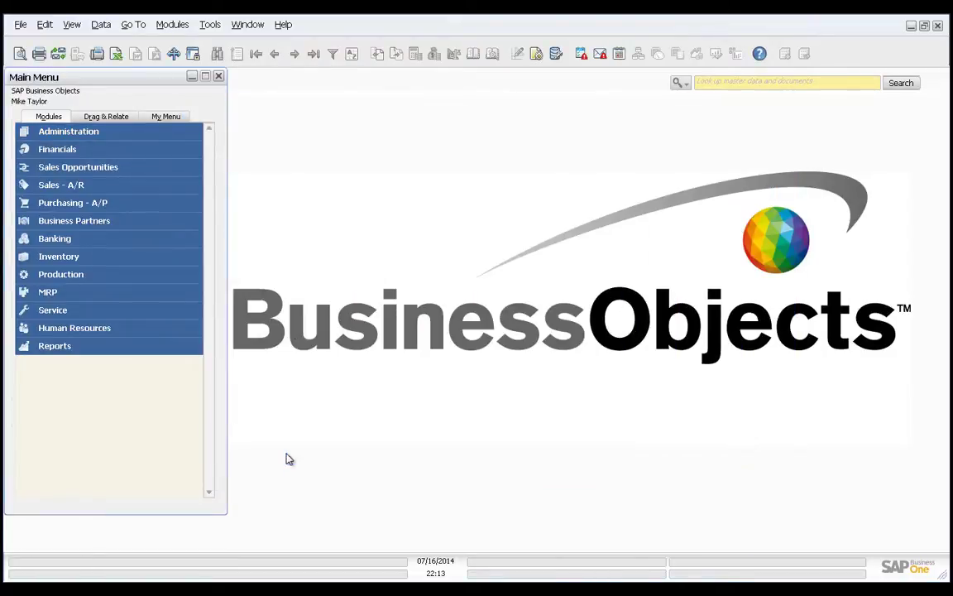
click(51, 134)
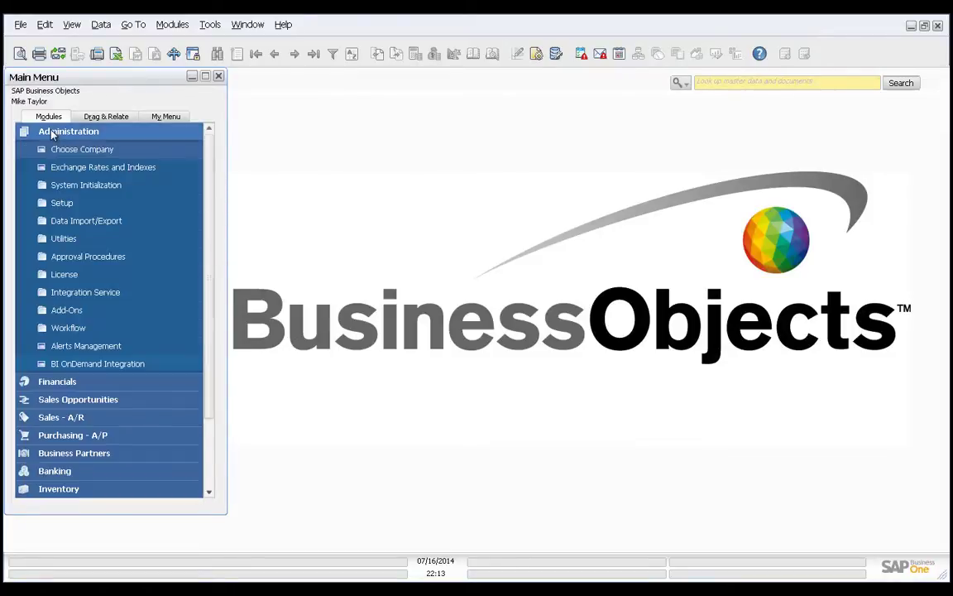
In House Bank Accounts, set row 1's (bank code 11000) Template Name to SAP Cheque v6.0 and update
click(62, 204)
click(66, 310)
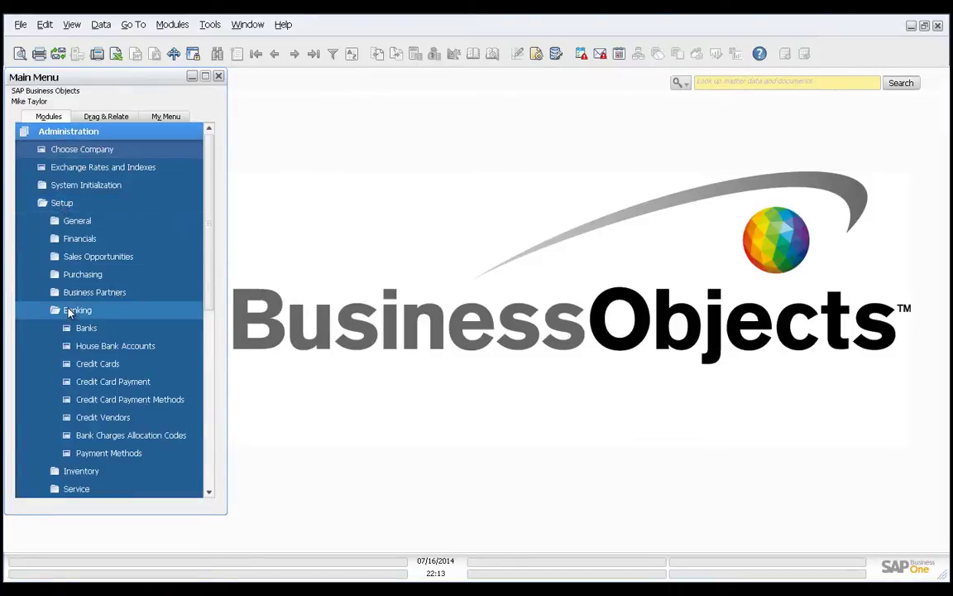
click(100, 345)
drag(525, 144, 368, 153)
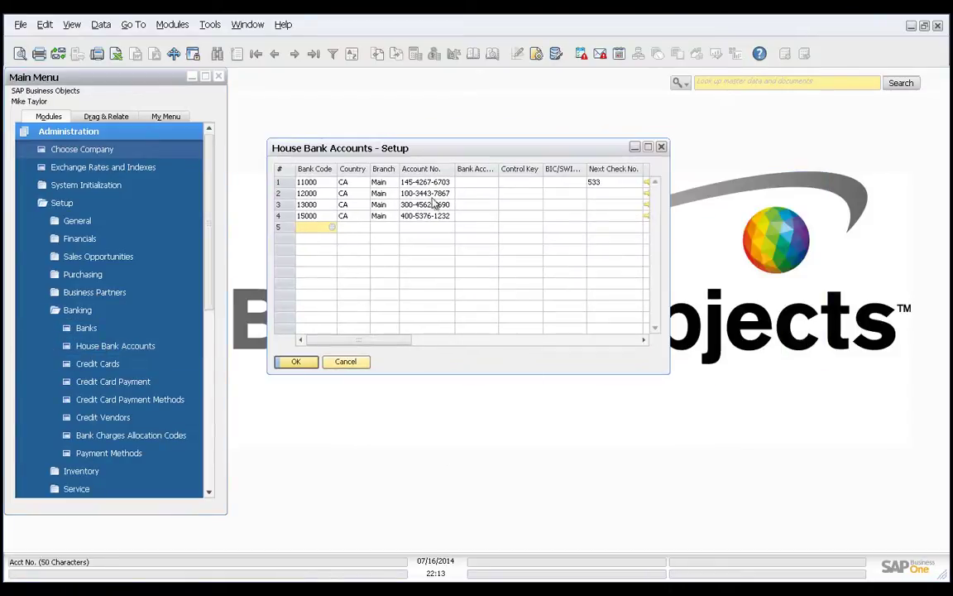
click(282, 182)
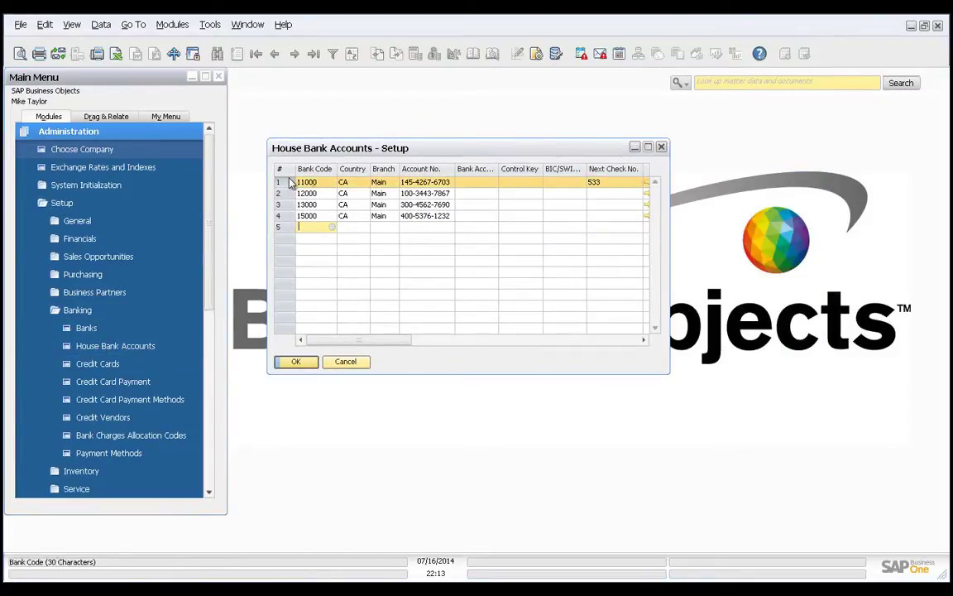
drag(355, 341, 571, 356)
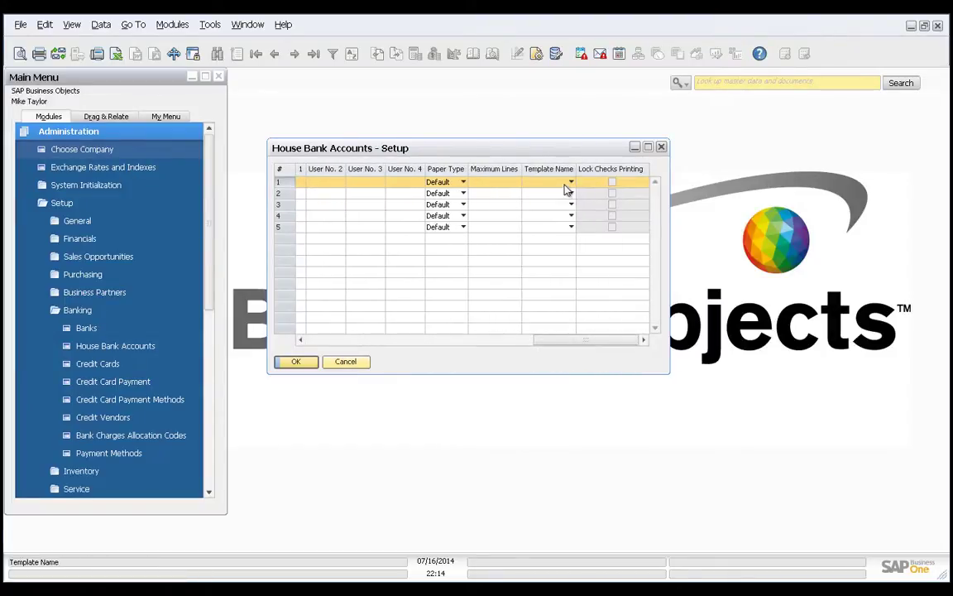
click(570, 182)
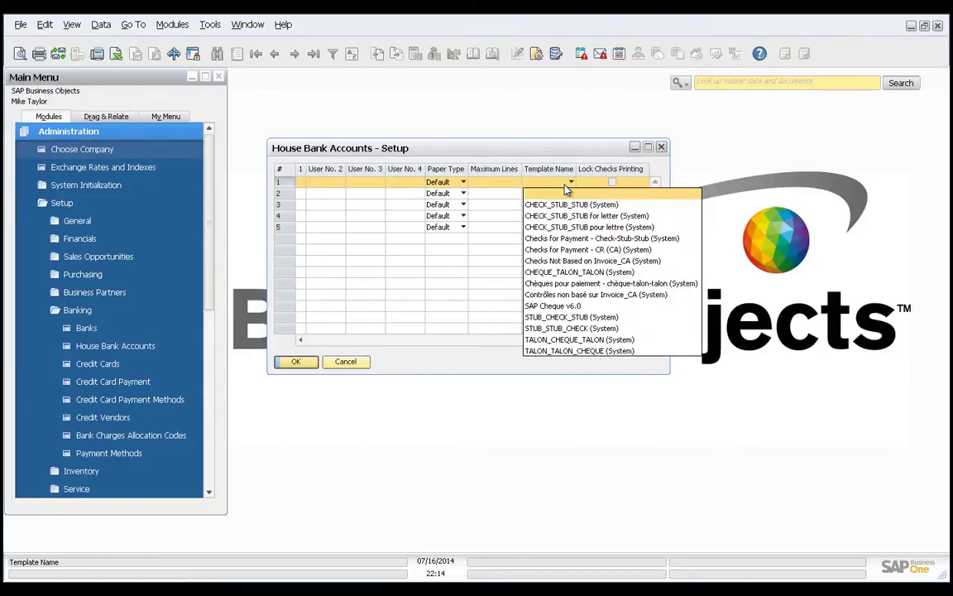
click(584, 306)
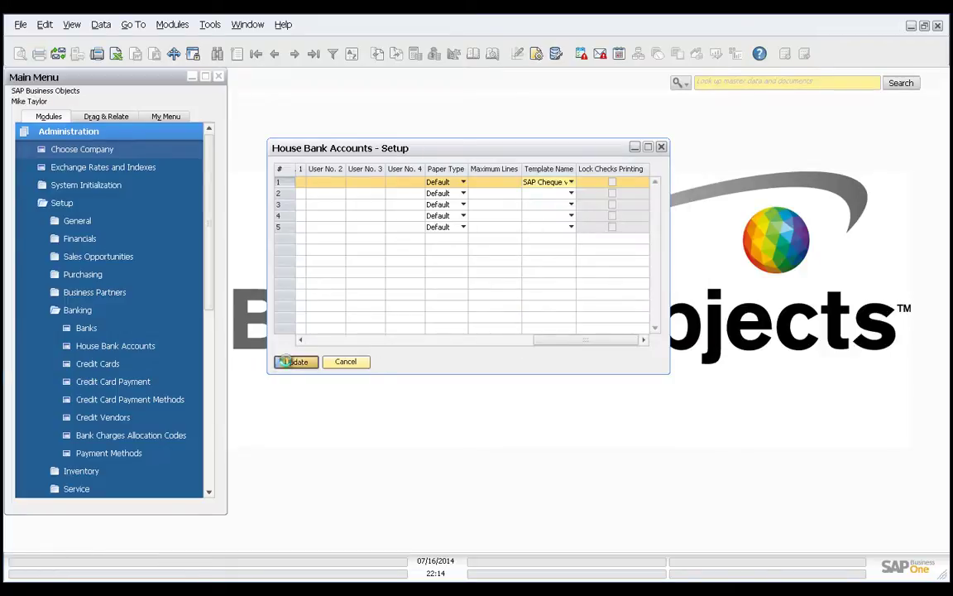
click(285, 361)
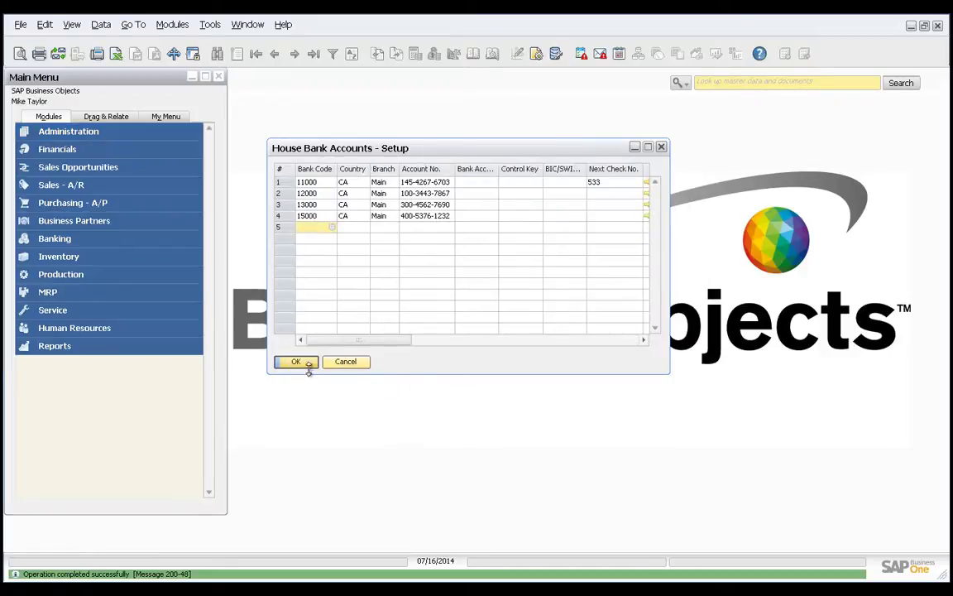
drag(332, 156, 553, 127)
Open Banking > Outgoing Payments > Checks for Payment
click(676, 313)
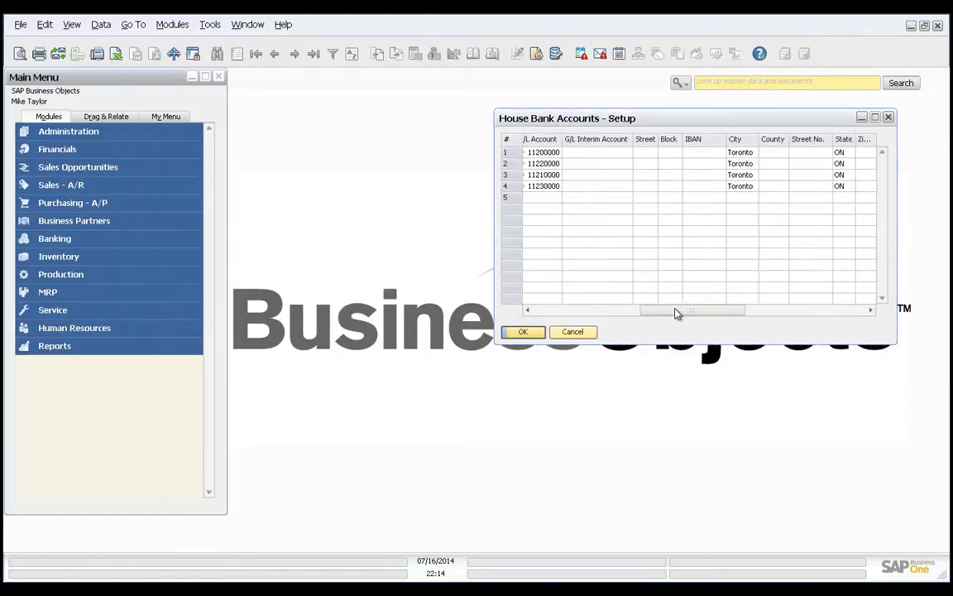
drag(676, 313, 449, 281)
click(54, 240)
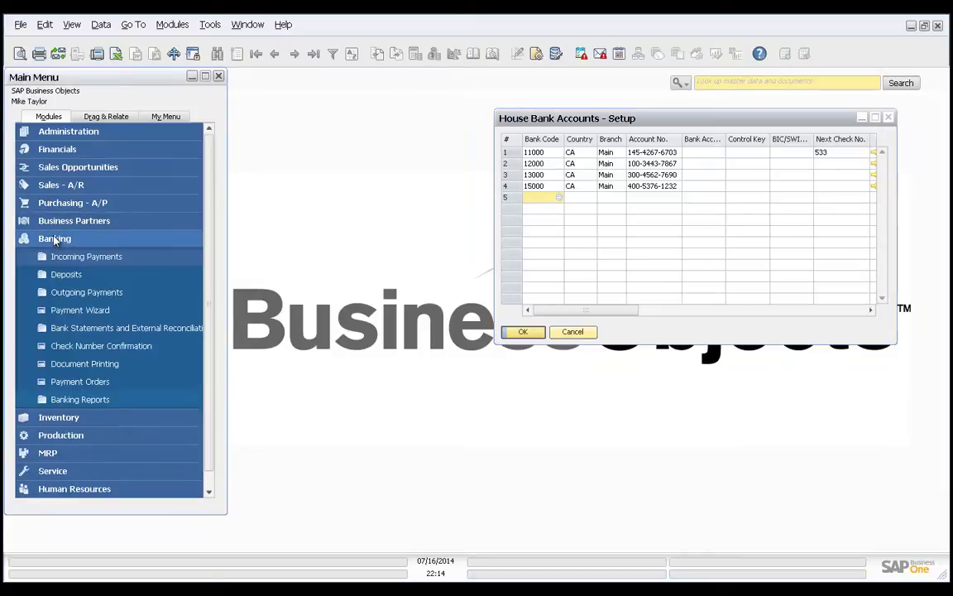
click(75, 292)
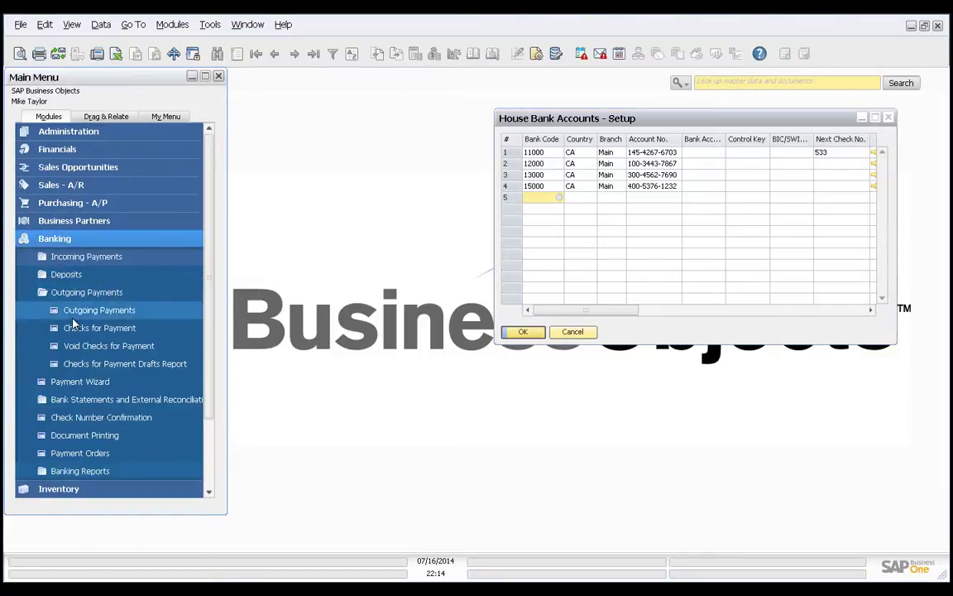
click(83, 328)
drag(387, 171, 218, 213)
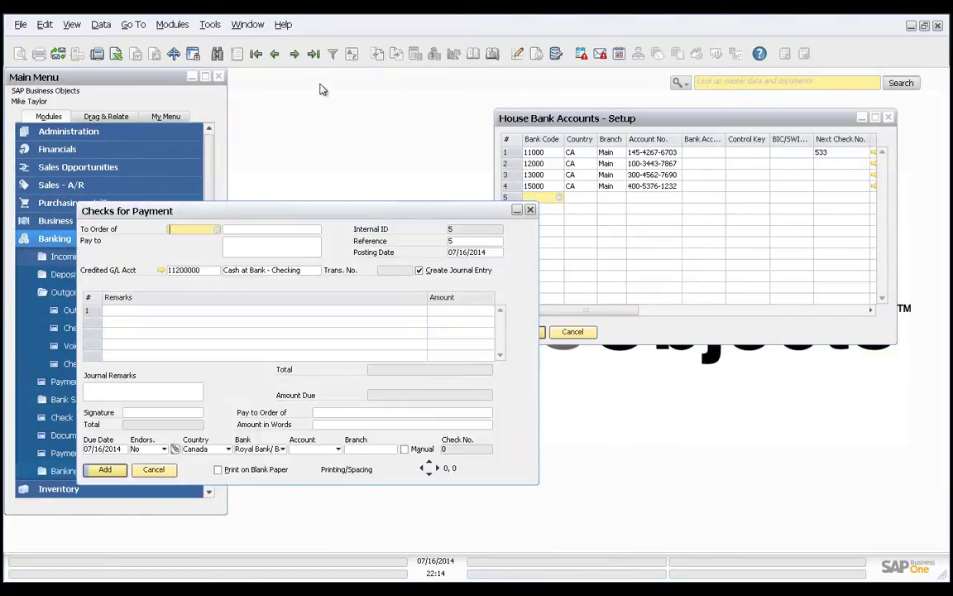
Show the last saved $73,122.30 cheque and open its Layout and Sequence list
click(313, 55)
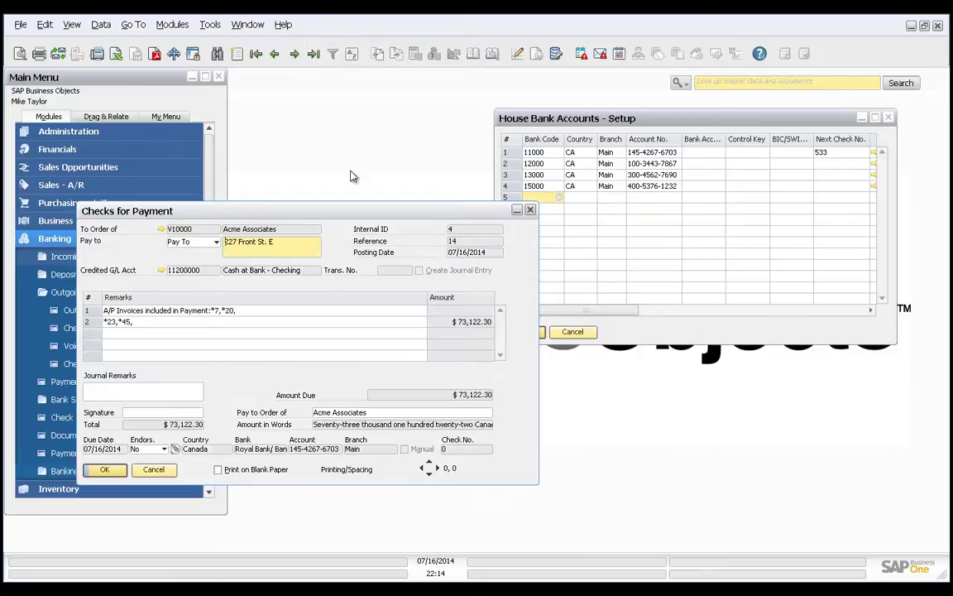
click(517, 53)
drag(451, 222, 364, 136)
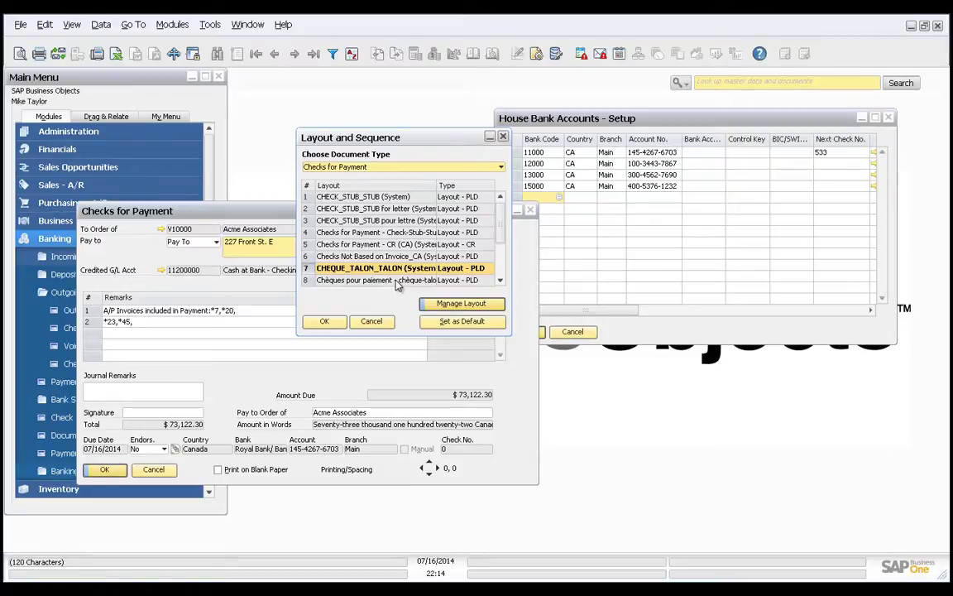
Browse the Checks for Payment layouts down to SAP Cheque v6.0, then cancel the layout list
click(390, 233)
click(410, 245)
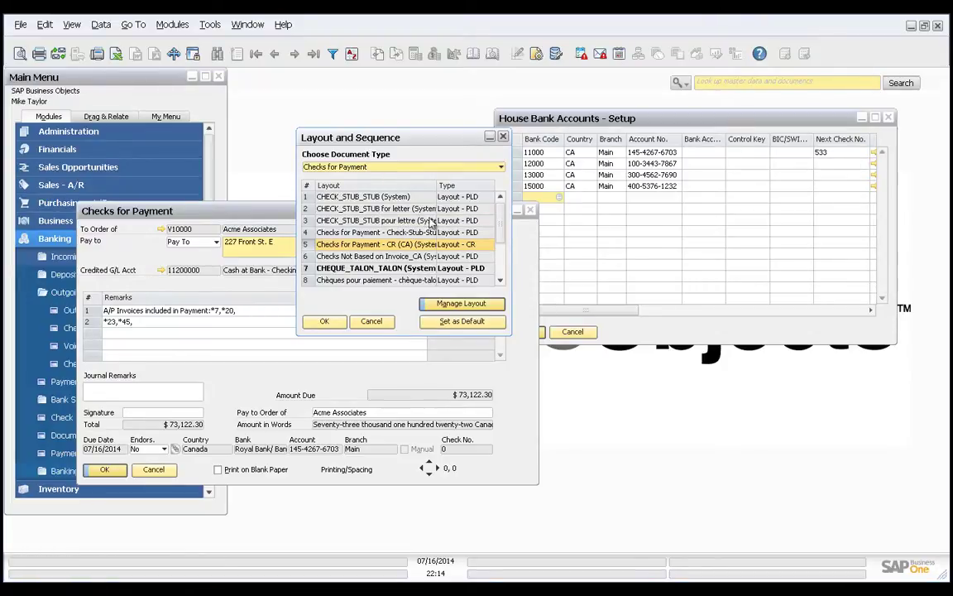
click(375, 220)
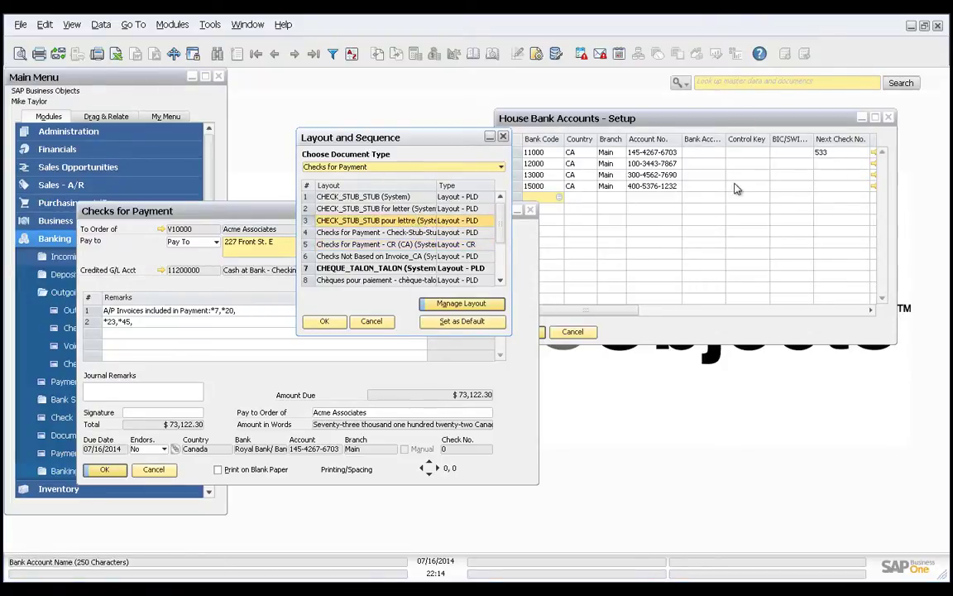
click(364, 209)
click(372, 244)
click(377, 255)
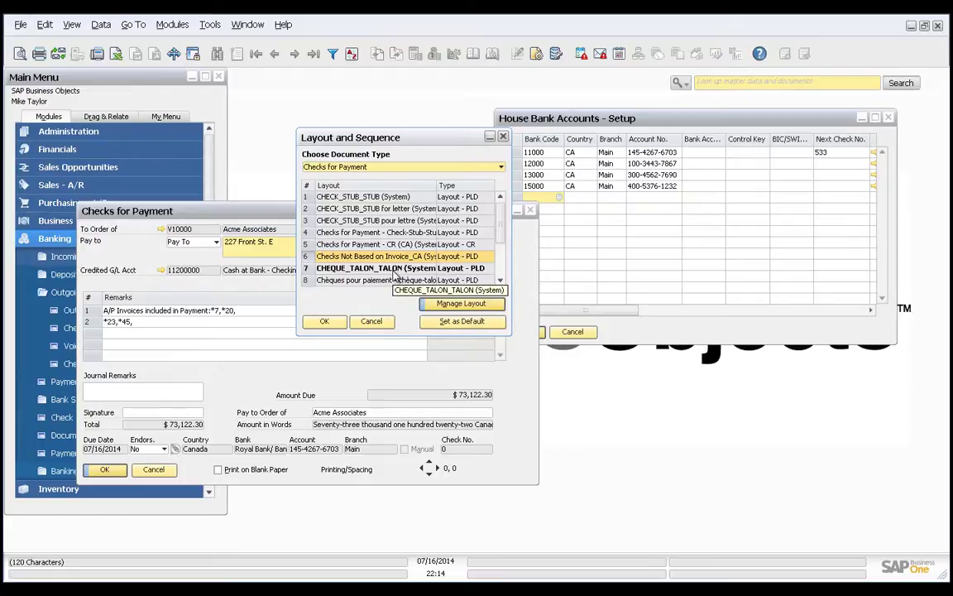
scroll(370, 235, down, 3)
click(359, 234)
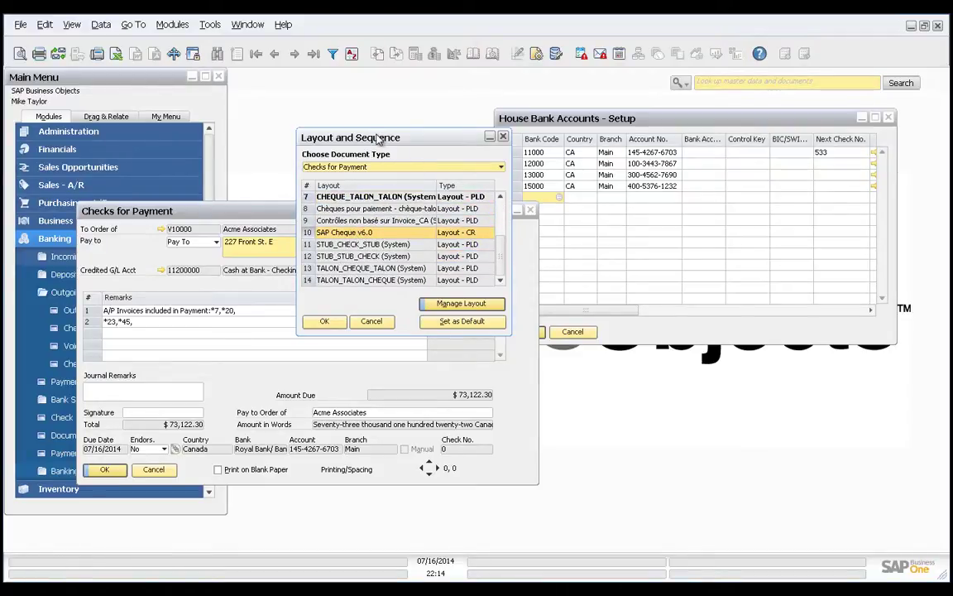
click(373, 324)
click(613, 120)
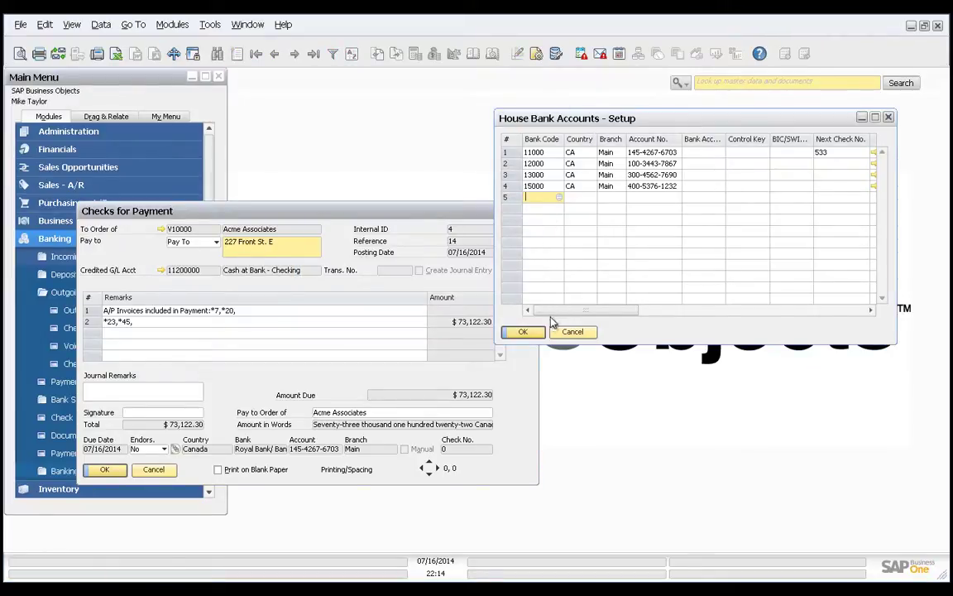
Check row 1's Template Name column and close House Bank Accounts with OK
drag(553, 312, 795, 313)
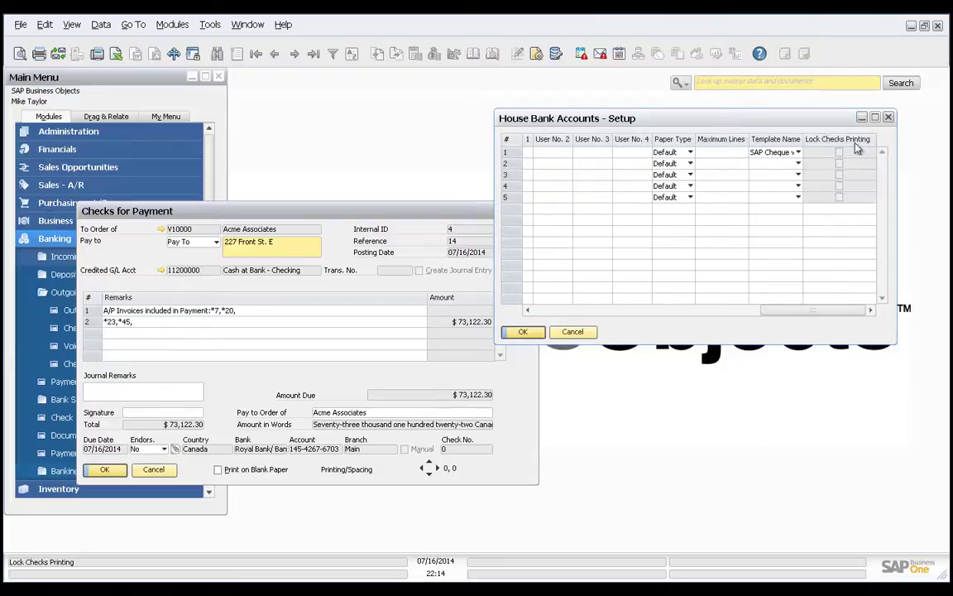
click(522, 331)
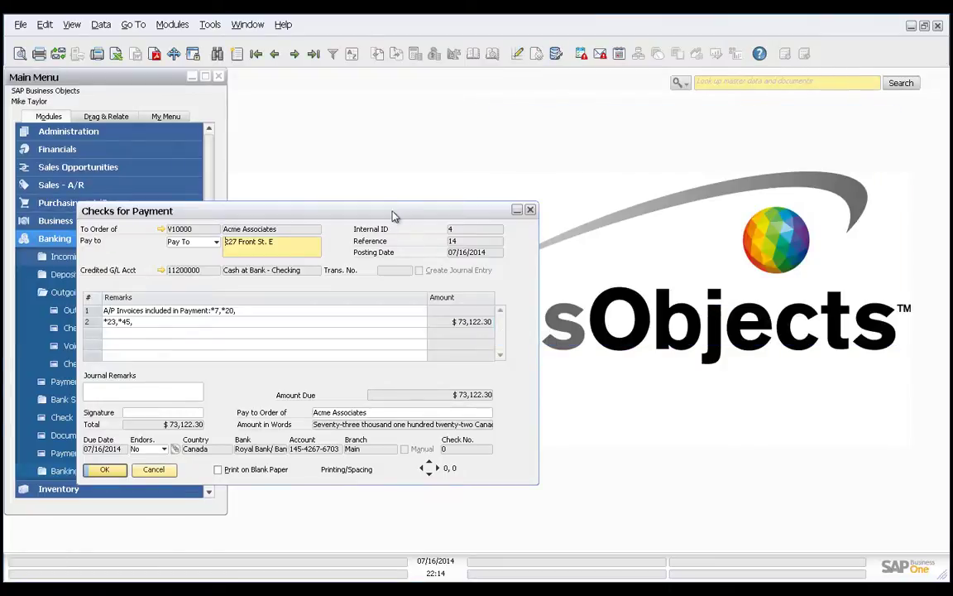
drag(394, 216, 538, 173)
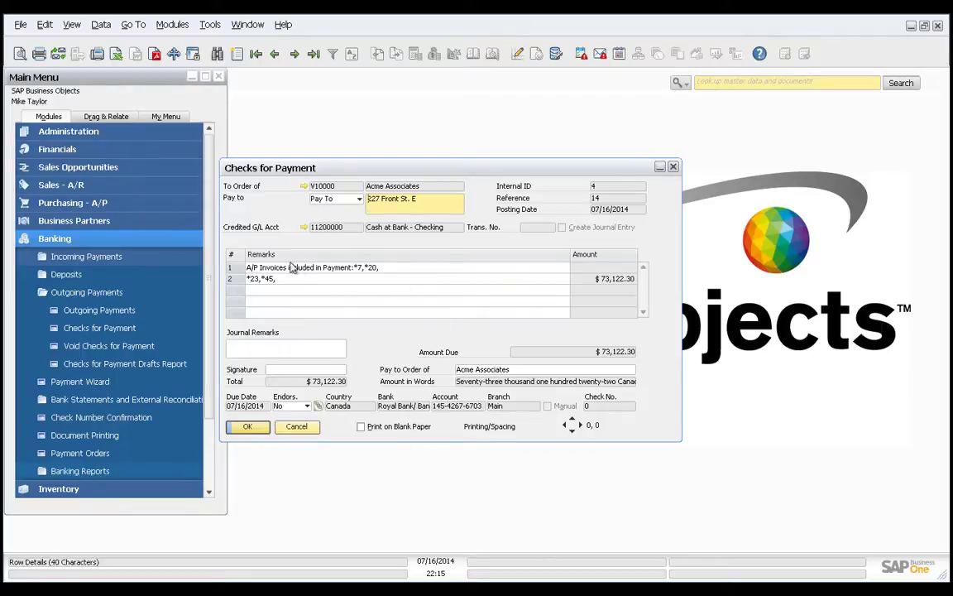
Preview the $73,122.30 cheque in the SAP Cheque v6.0 layout and inspect its fields
click(18, 55)
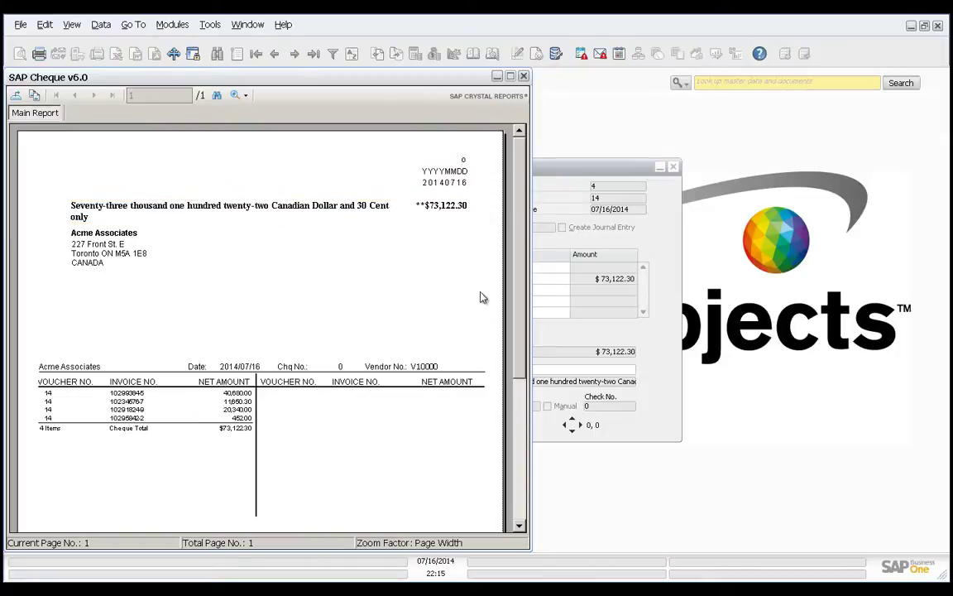
drag(394, 83, 449, 87)
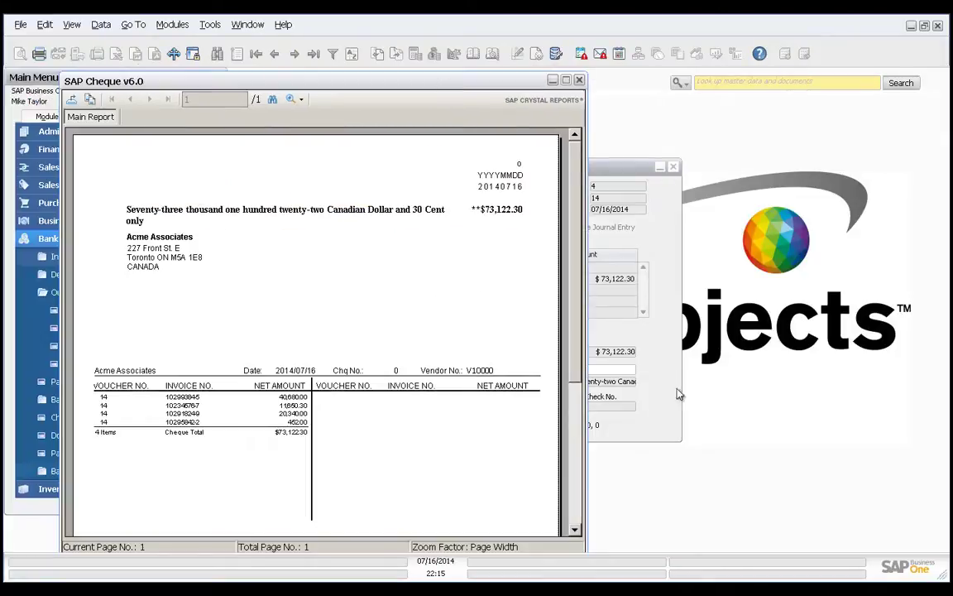
click(518, 165)
click(520, 167)
click(619, 414)
click(470, 93)
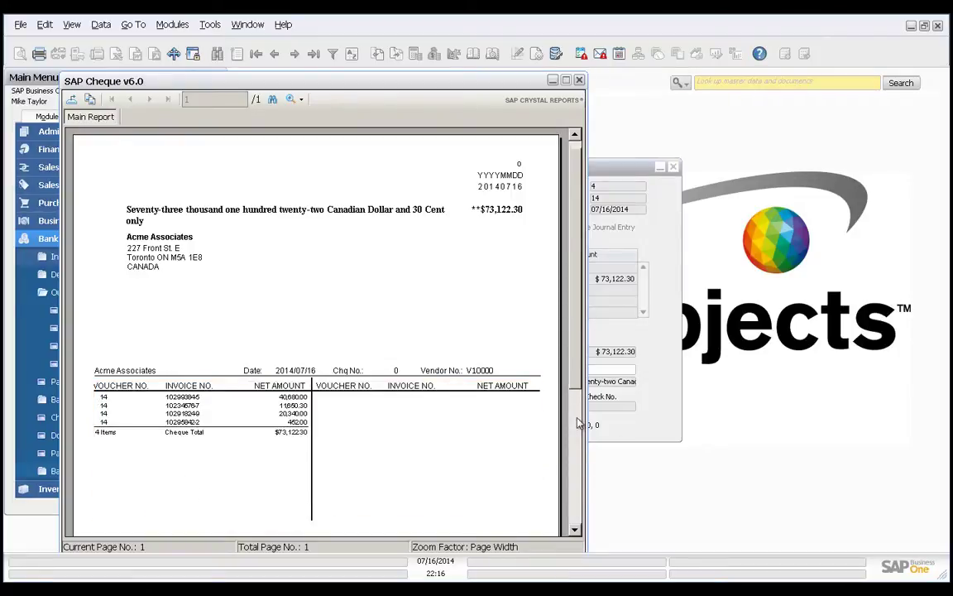
scroll(580, 418, down, 3)
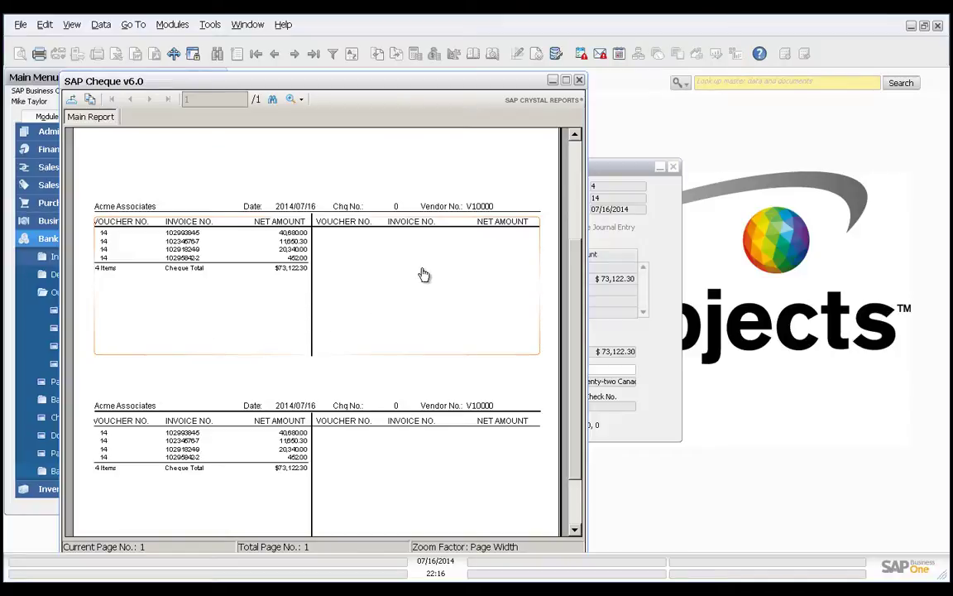
scroll(579, 429, down, 2)
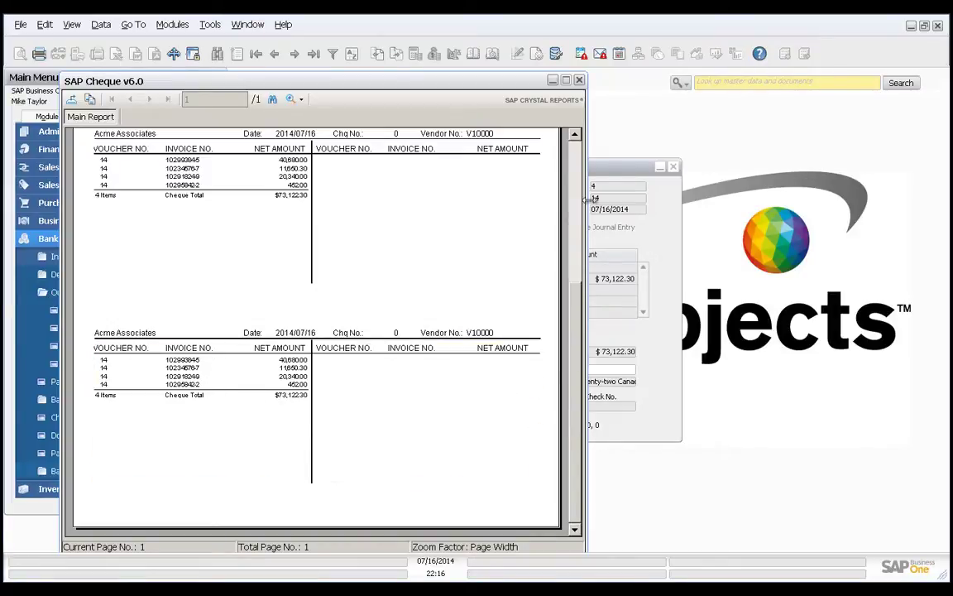
click(574, 214)
scroll(513, 348, down, 2)
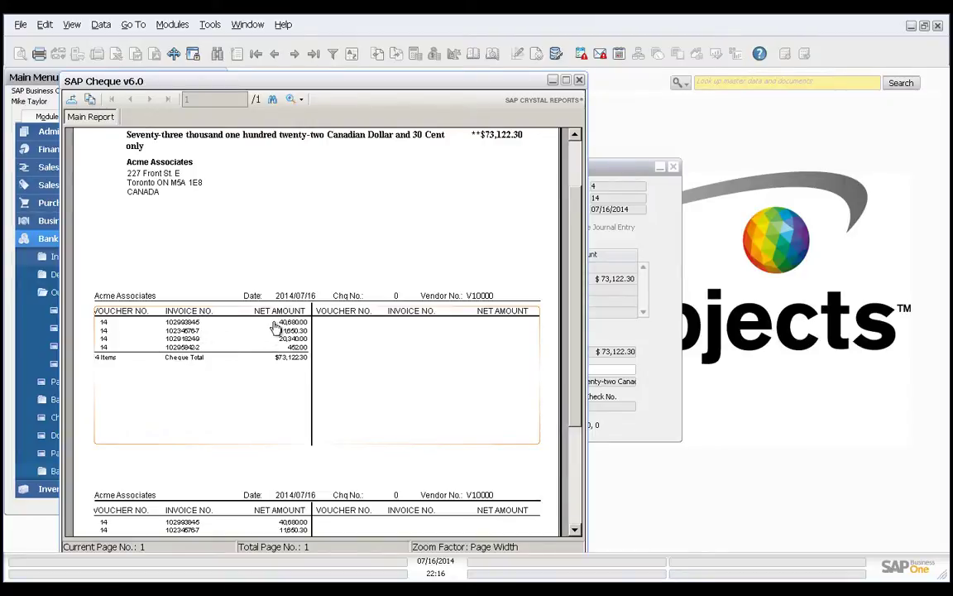
scroll(517, 395, down, 4)
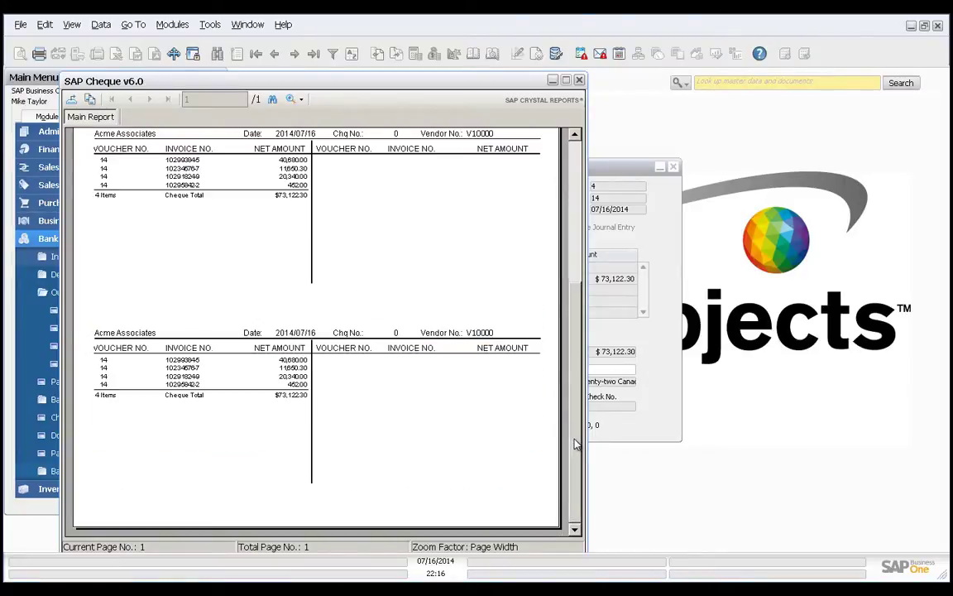
scroll(530, 339, up, 4)
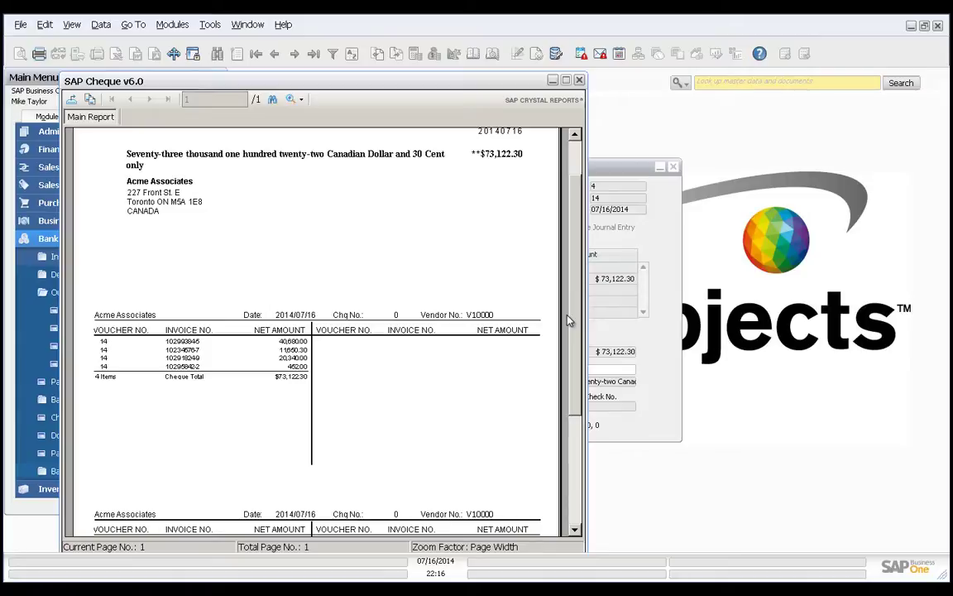
scroll(573, 318, up, 1)
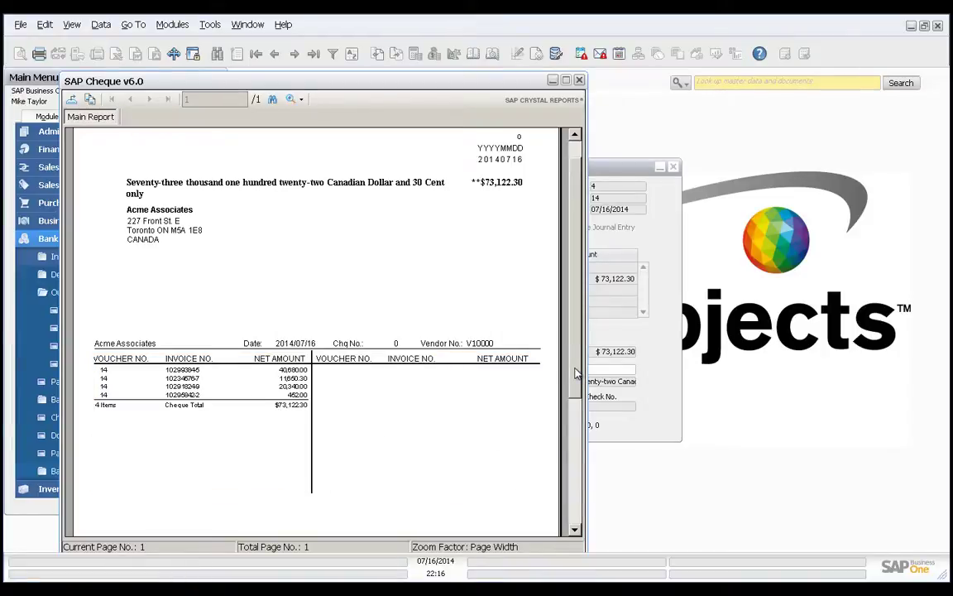
drag(577, 374, 525, 469)
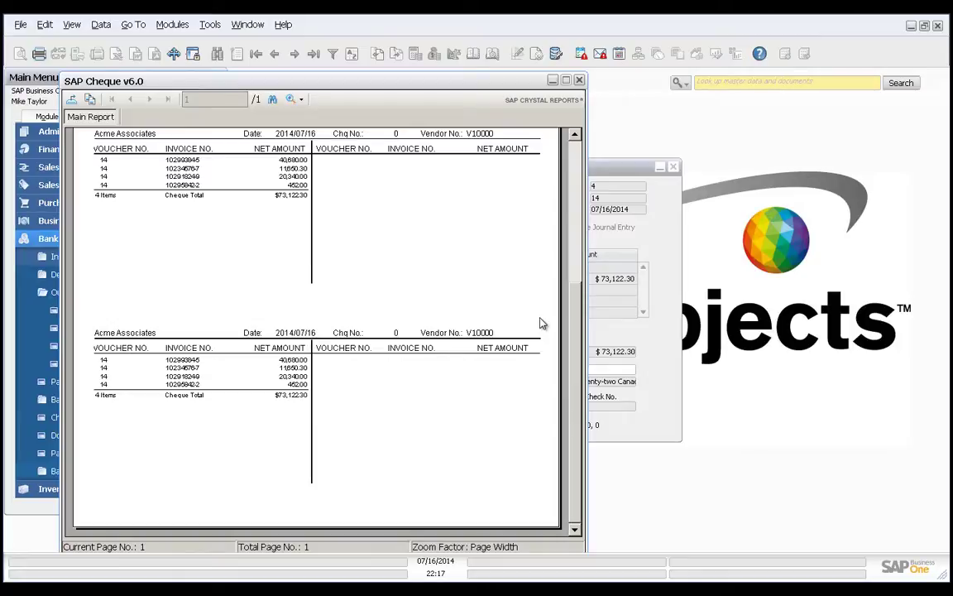
scroll(575, 341, up, 3)
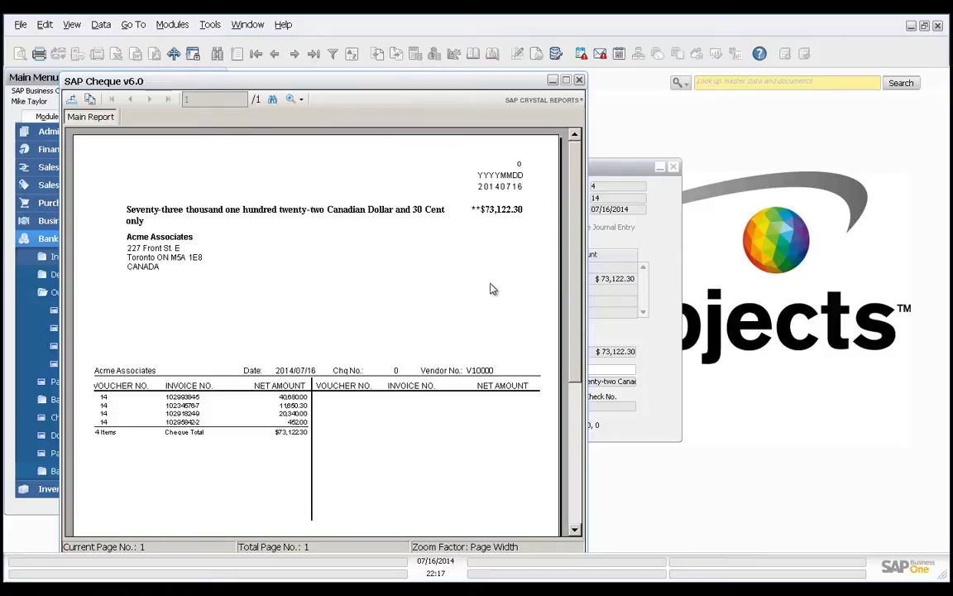
click(507, 217)
click(573, 405)
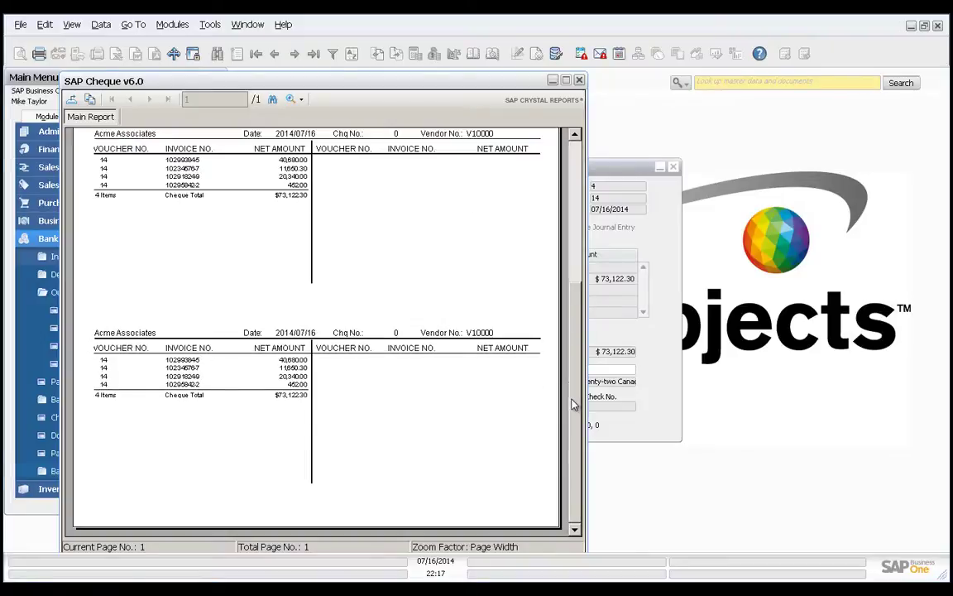
click(570, 298)
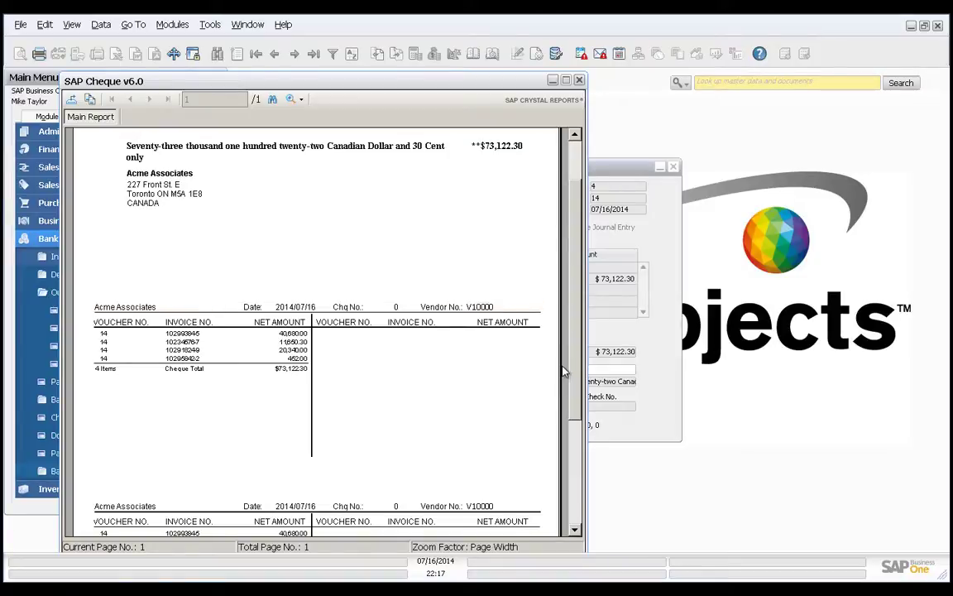
click(574, 418)
scroll(575, 411, up, 3)
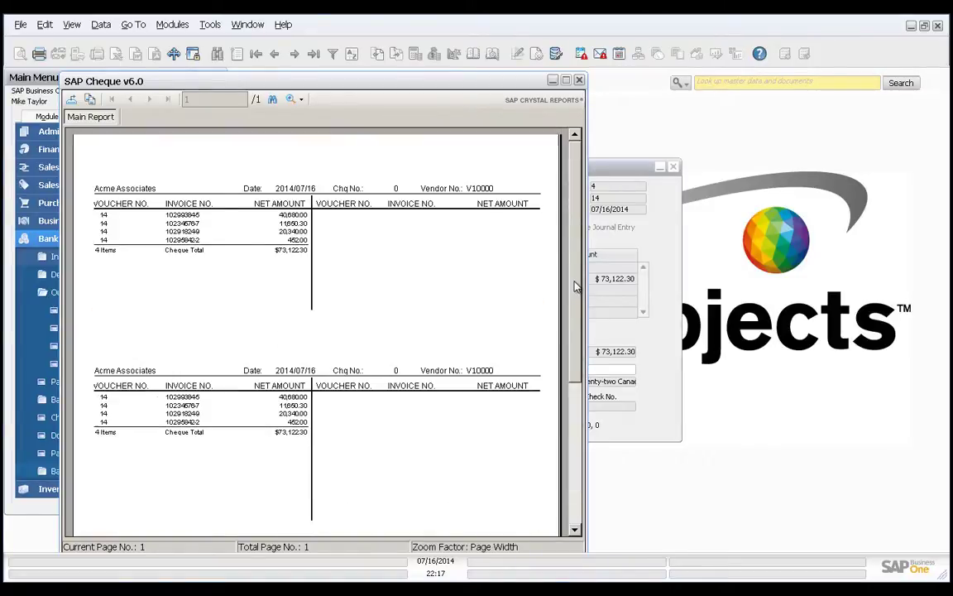